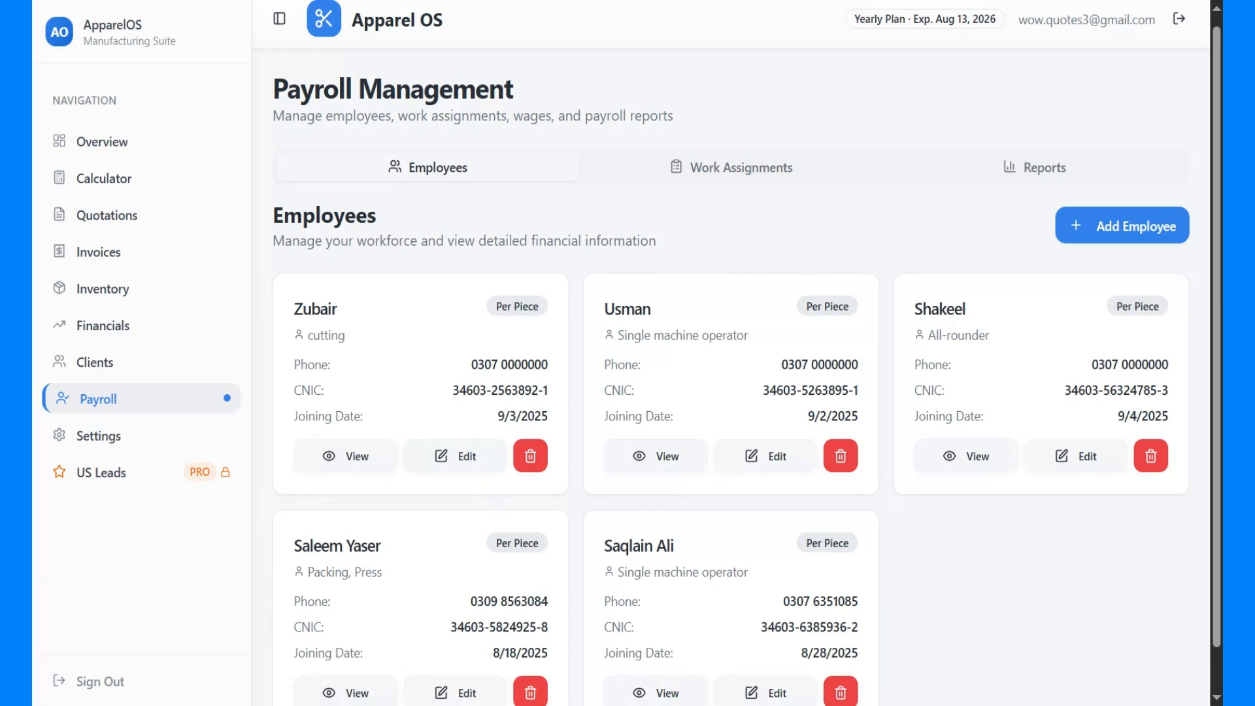
Open the payroll work assignments and examine the listed assignments with their rates, pieces, earnings and payment status
{"action": "left_click", "coordinate": [745, 180]}
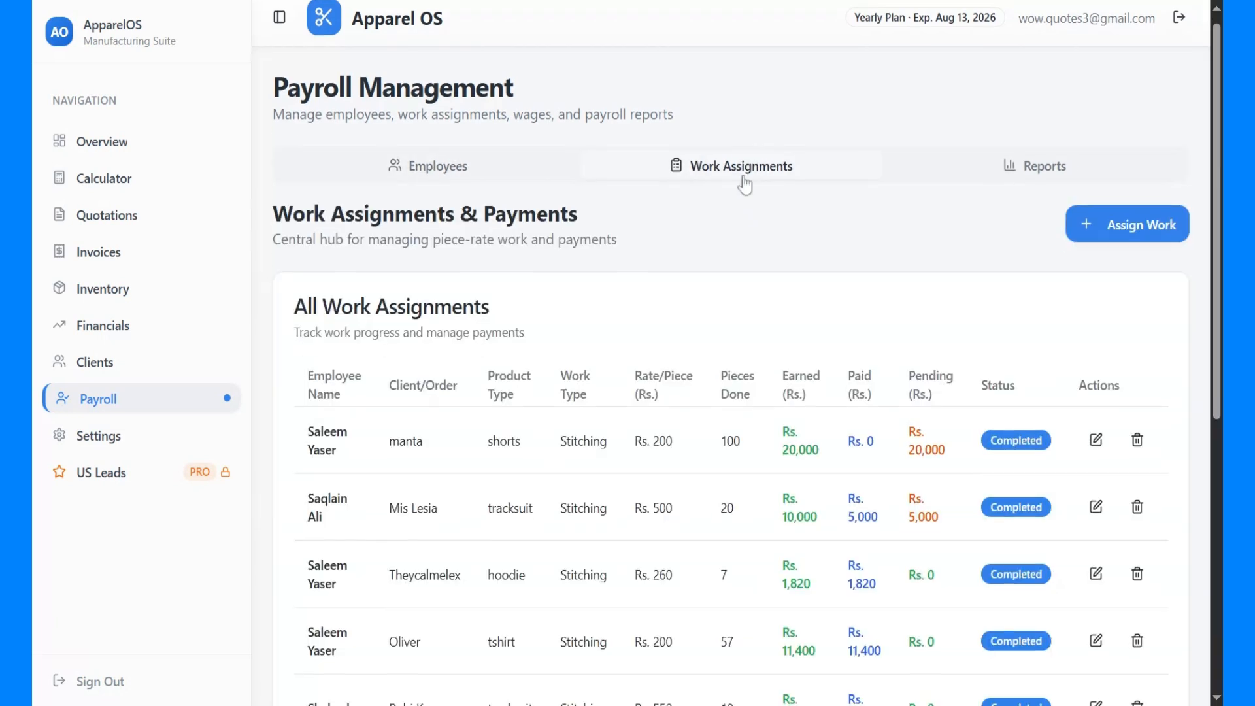
{"action": "scroll", "coordinate": [577, 224], "scroll_direction": "down", "scroll_amount": 4}
{"action": "left_click_drag", "start_coordinate": [306, 137], "coordinate": [924, 636]}
{"action": "scroll", "coordinate": [924, 636], "scroll_direction": "up", "scroll_amount": 2}
{"action": "left_click", "coordinate": [924, 635]}
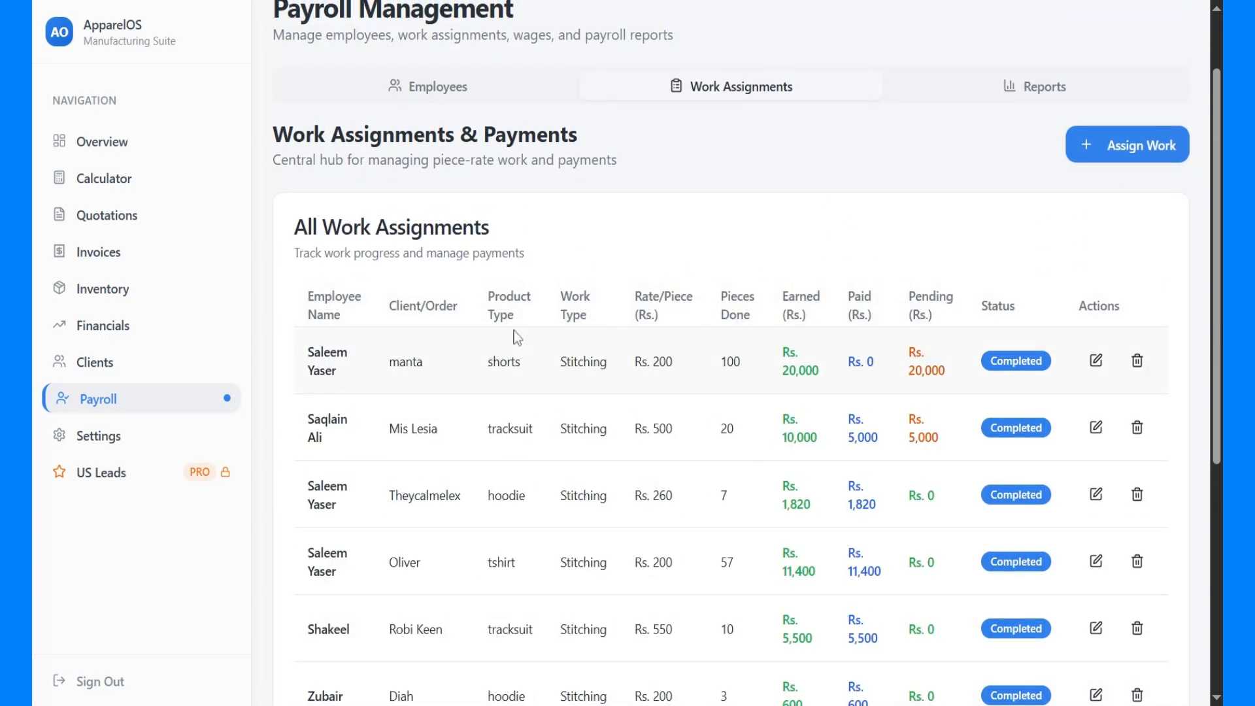
{"action": "scroll", "coordinate": [925, 636], "scroll_direction": "down", "scroll_amount": 5}
{"action": "scroll", "coordinate": [569, 347], "scroll_direction": "down", "scroll_amount": 1}
{"action": "scroll", "coordinate": [569, 347], "scroll_direction": "up", "scroll_amount": 8}
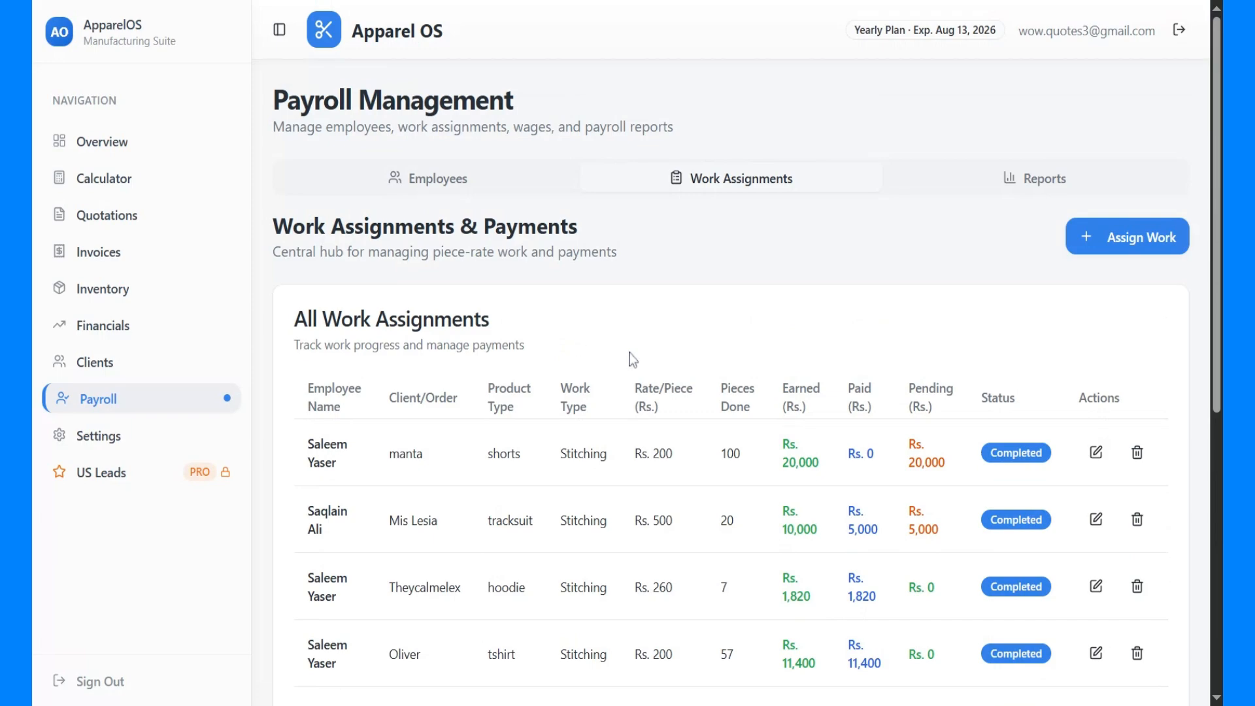
Start a new work assignment for the first employee in the list and choose the approved "hoddie" order
{"action": "left_click", "coordinate": [1155, 239]}
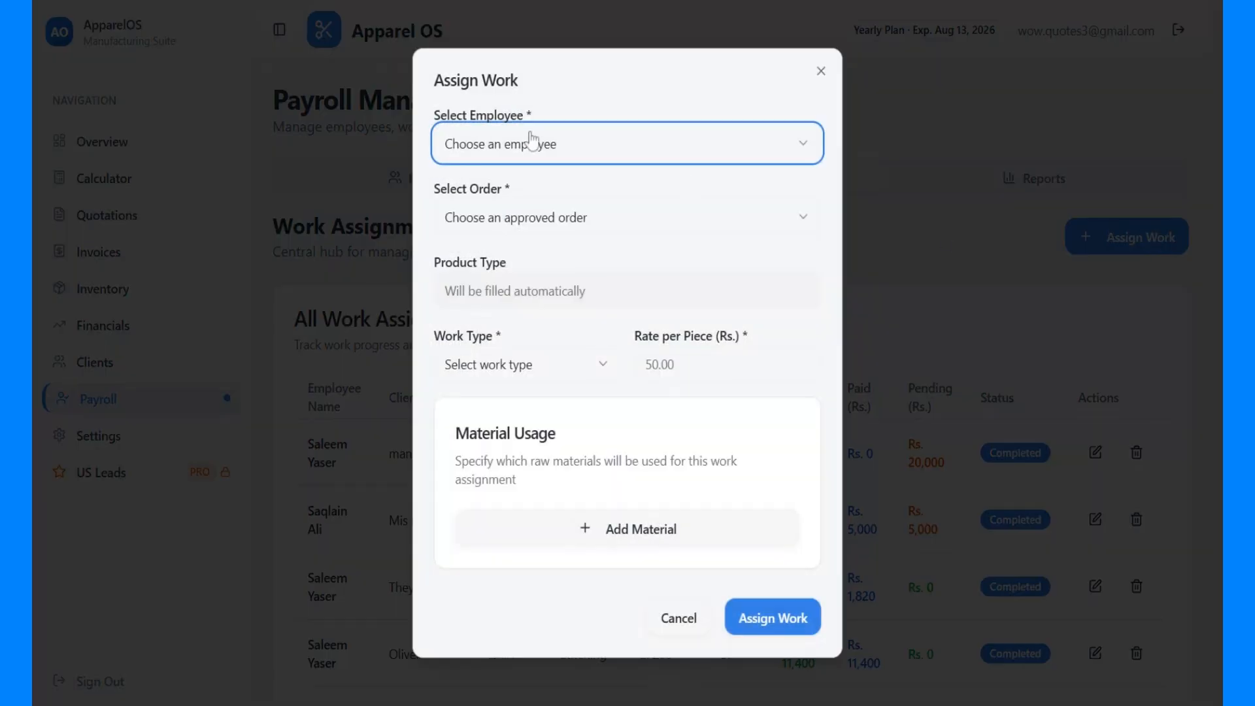
{"action": "left_click", "coordinate": [618, 156]}
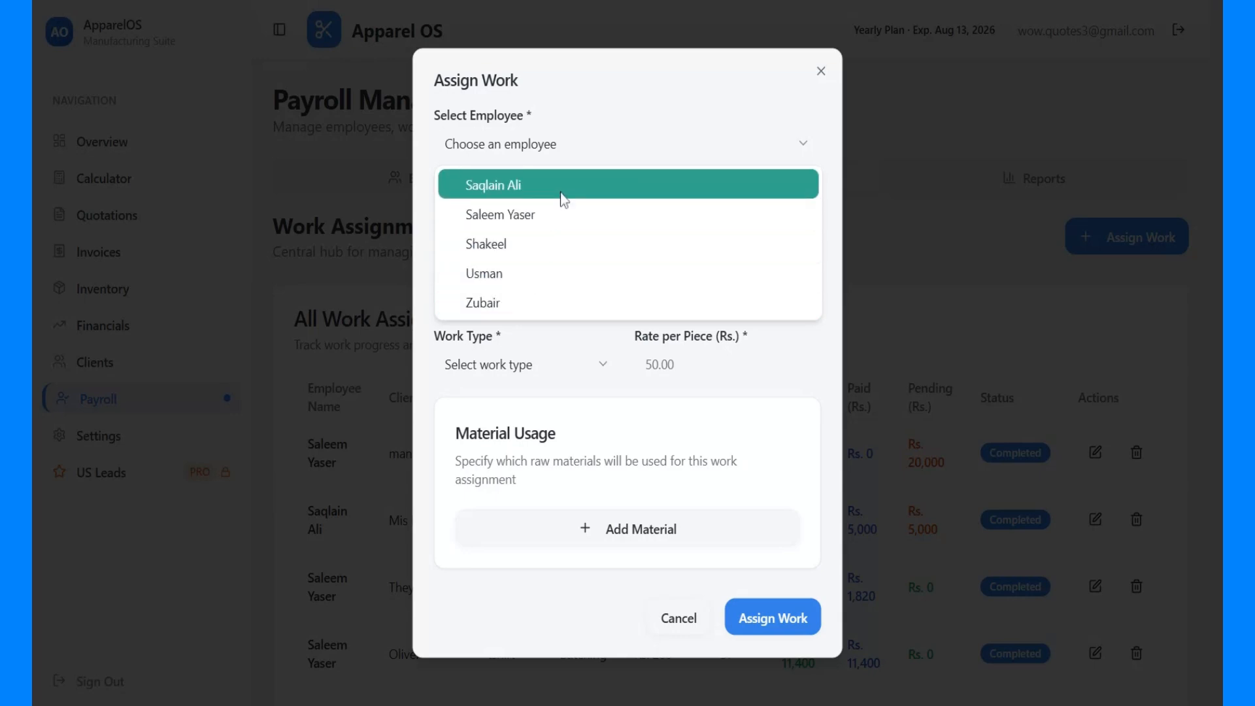
{"action": "left_click", "coordinate": [482, 195]}
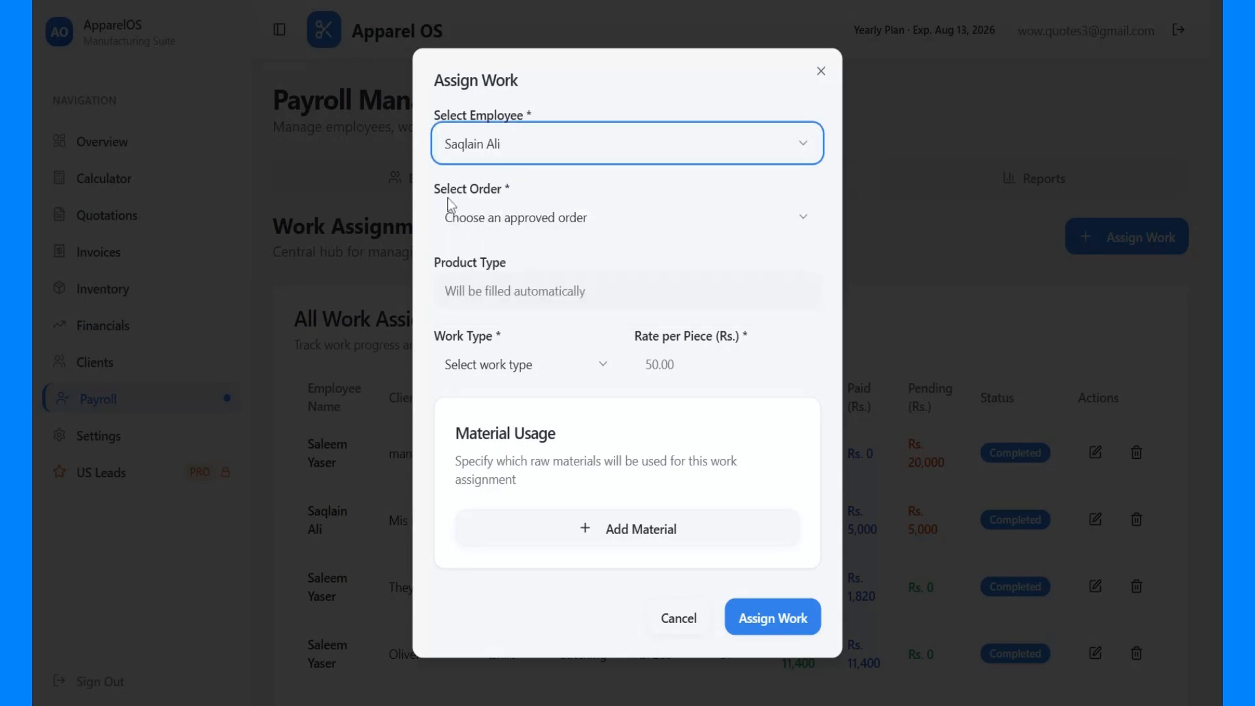
{"action": "left_click", "coordinate": [513, 222]}
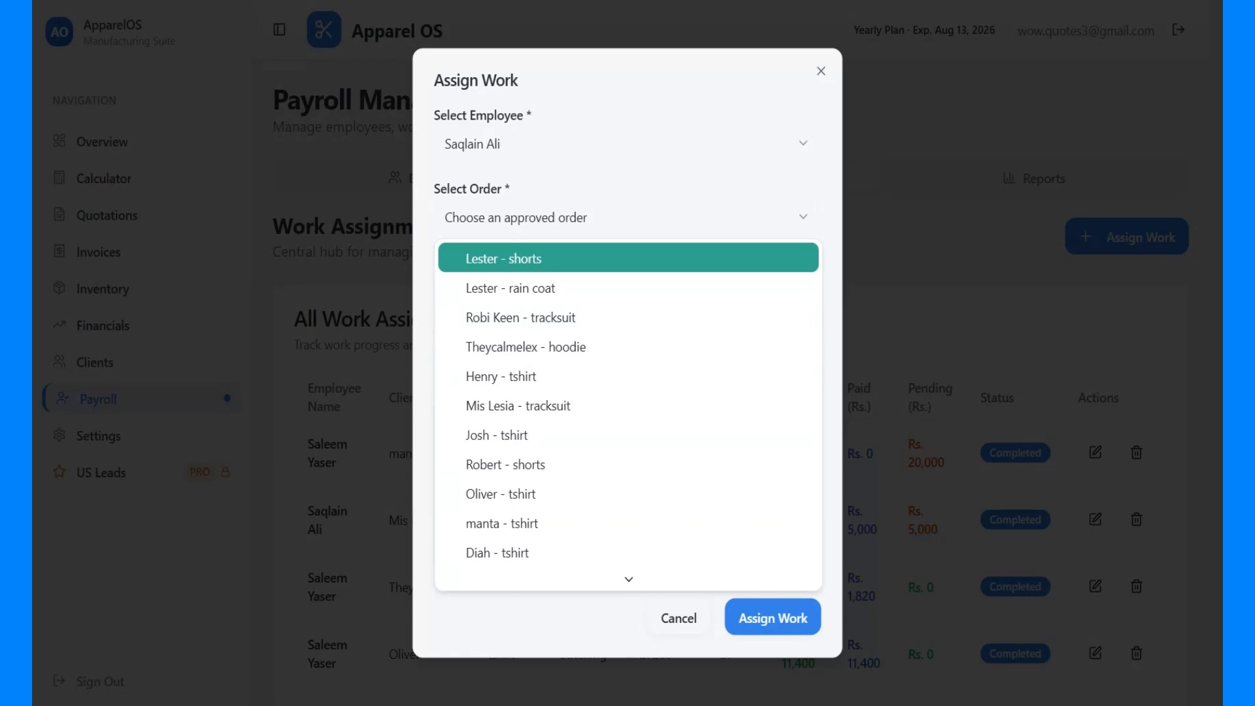
{"action": "scroll", "coordinate": [541, 272], "scroll_direction": "down", "scroll_amount": 1}
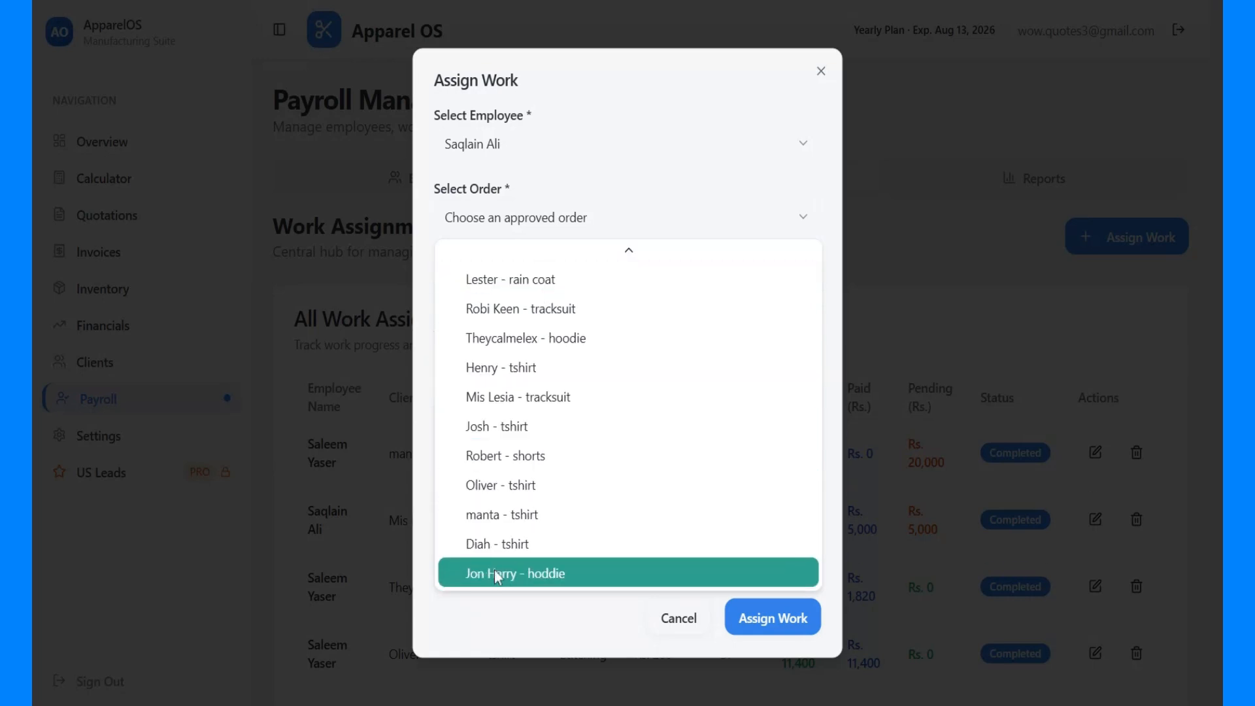
{"action": "left_click", "coordinate": [543, 576]}
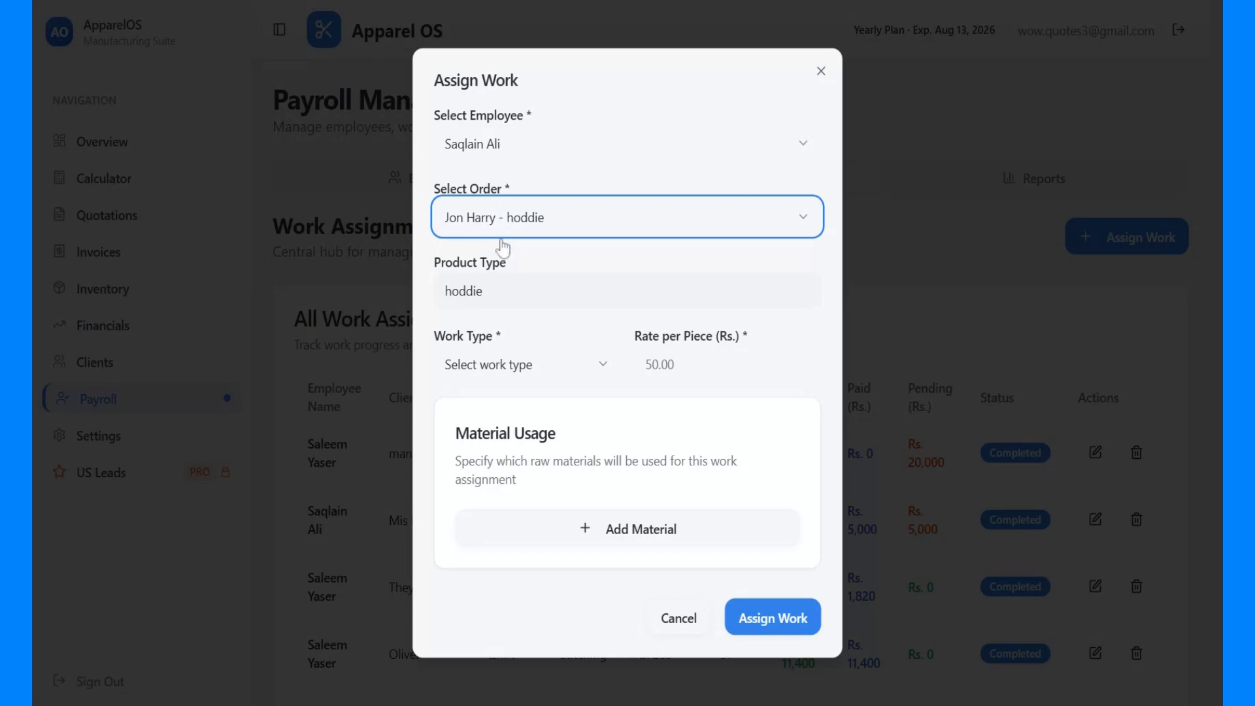
{"action": "key", "text": "Tab"}
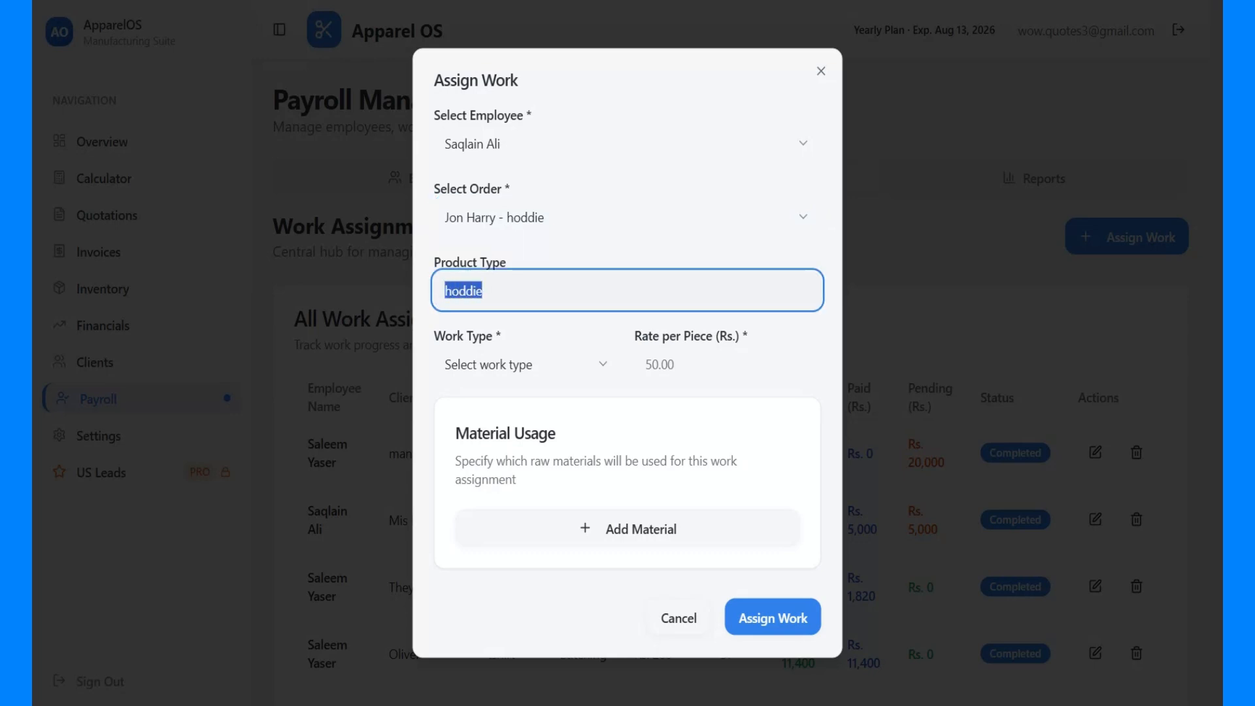
Set the assignment's work type to Cutting and its rate per piece to Rs. 50
{"action": "left_click", "coordinate": [570, 371]}
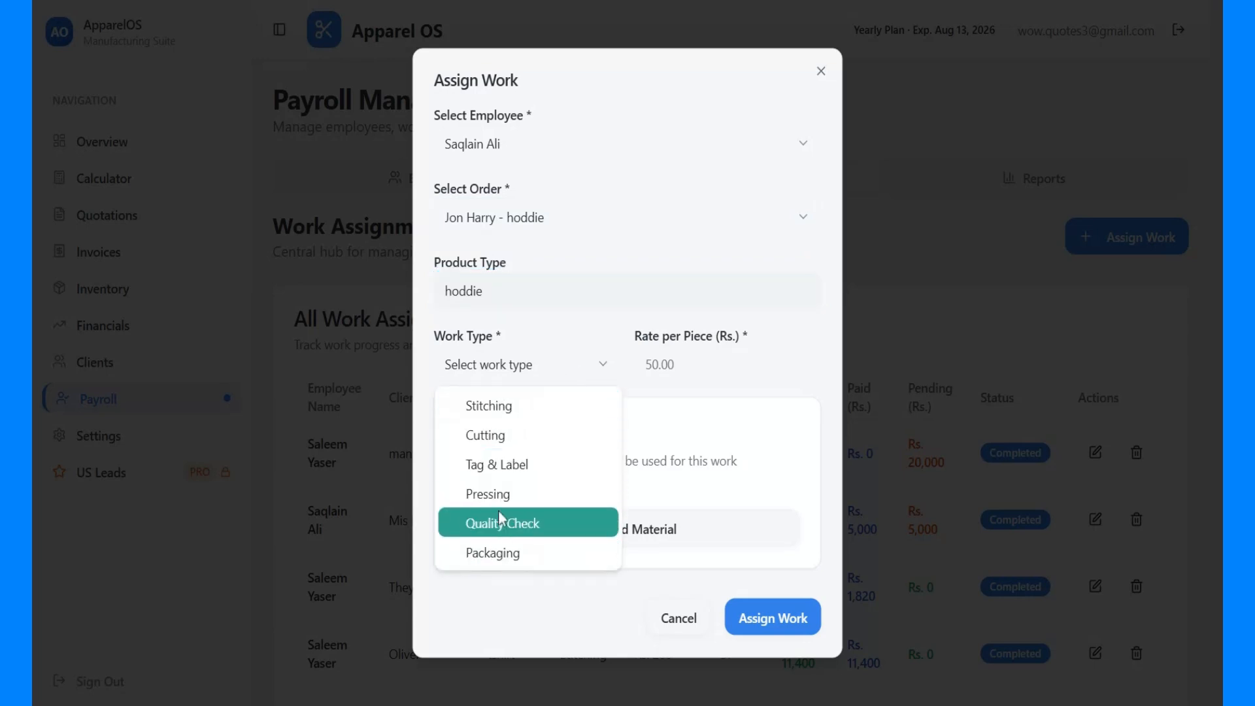
{"action": "left_click", "coordinate": [515, 437]}
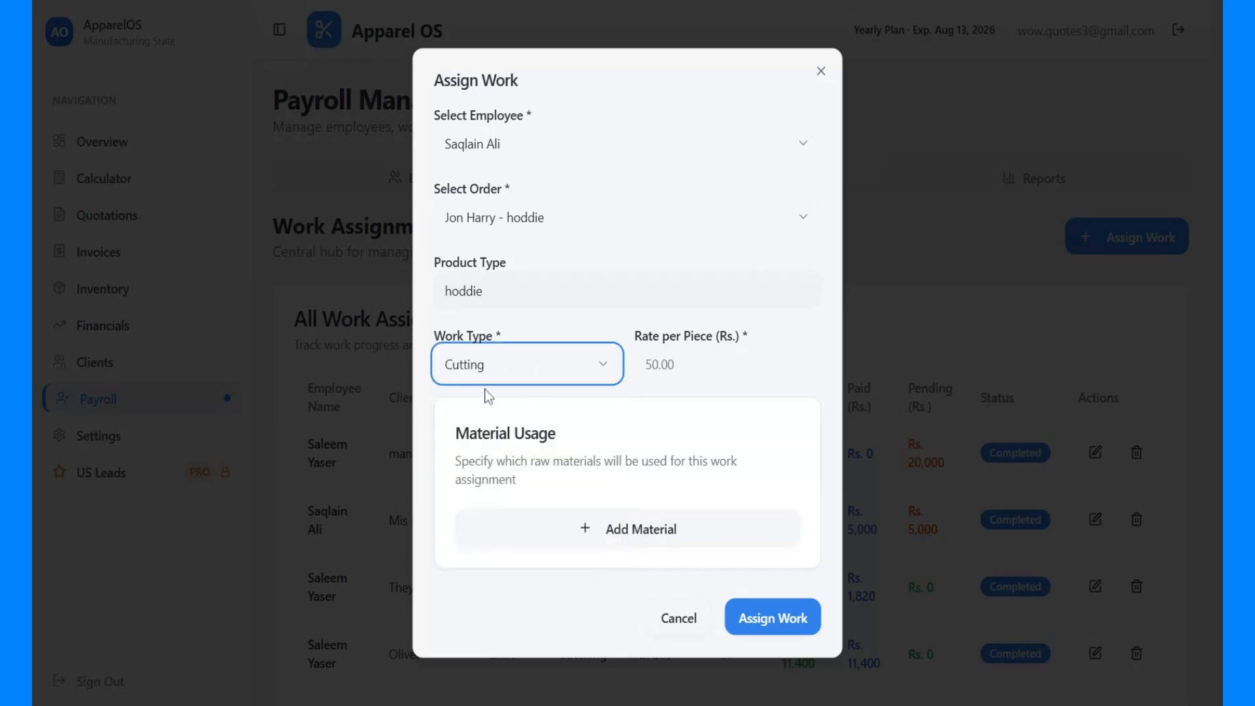
{"action": "left_click", "coordinate": [646, 364]}
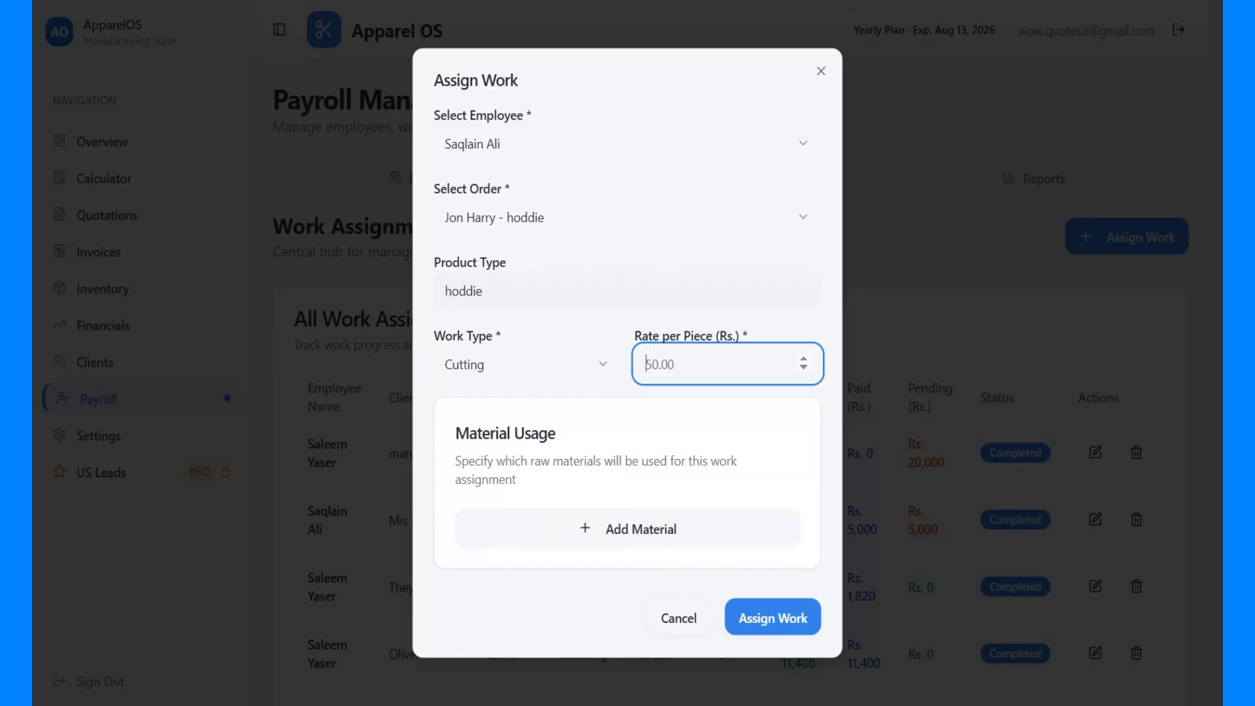
{"action": "type", "text": "50"}
Add cotton fleece as a raw material for the assignment with a used quantity of 20 kilo
{"action": "left_click_drag", "start_coordinate": [456, 434], "coordinate": [564, 461]}
{"action": "left_click", "coordinate": [636, 540]}
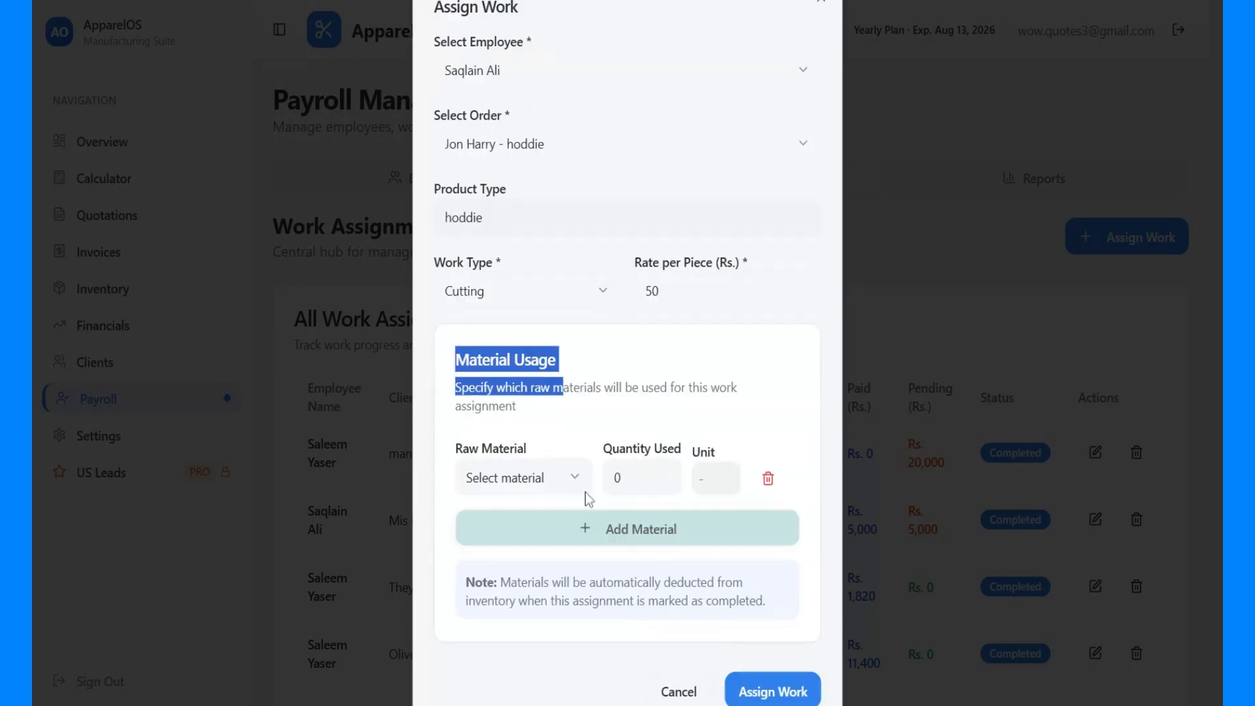
{"action": "left_click", "coordinate": [539, 491]}
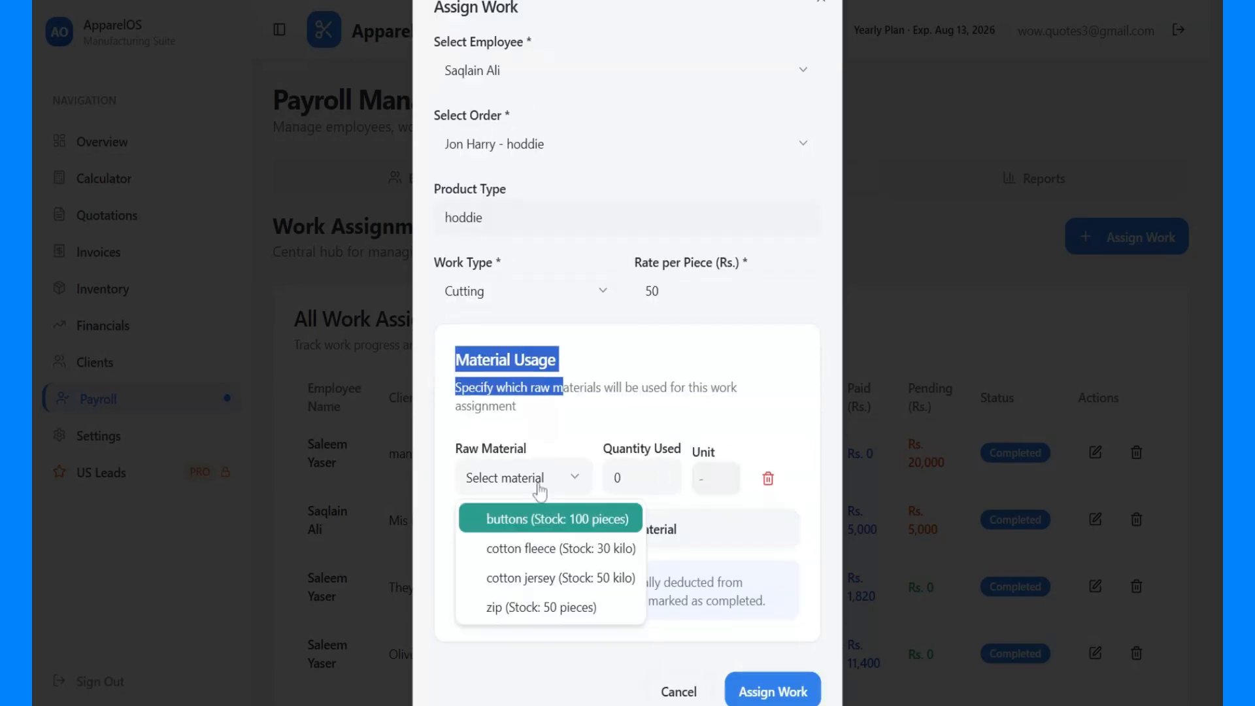
{"action": "left_click", "coordinate": [563, 556]}
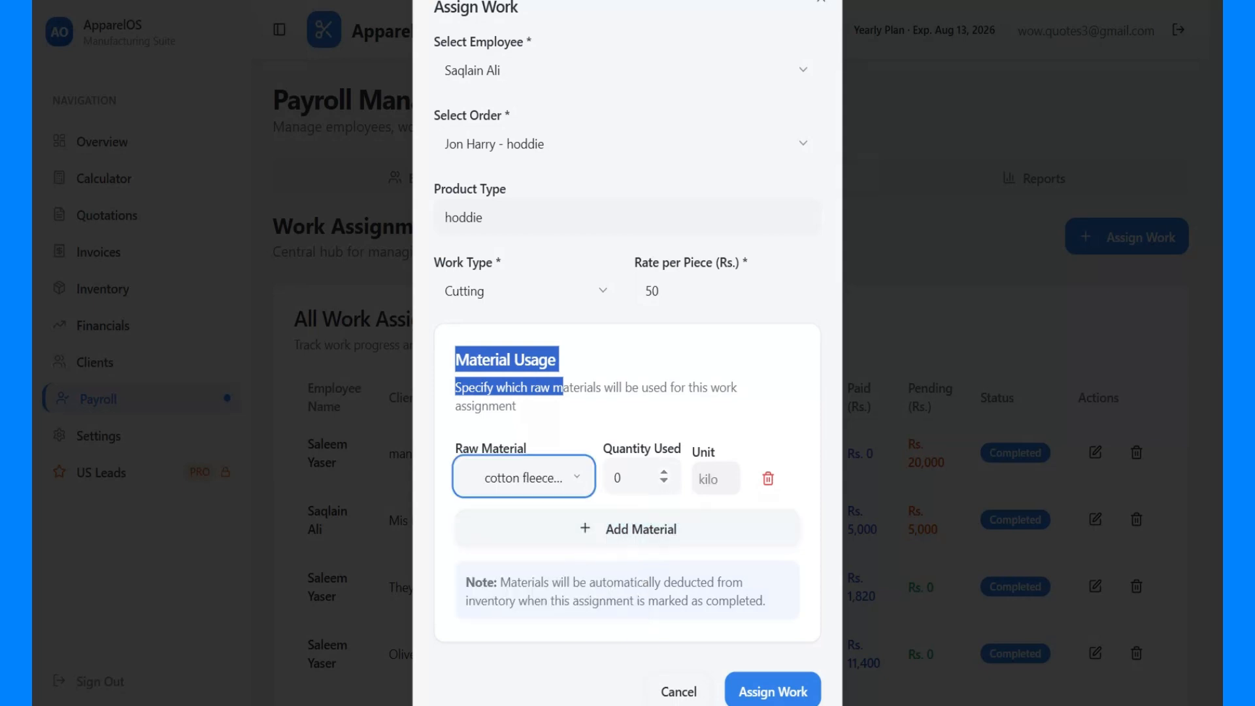
{"action": "double_click", "coordinate": [617, 478]}
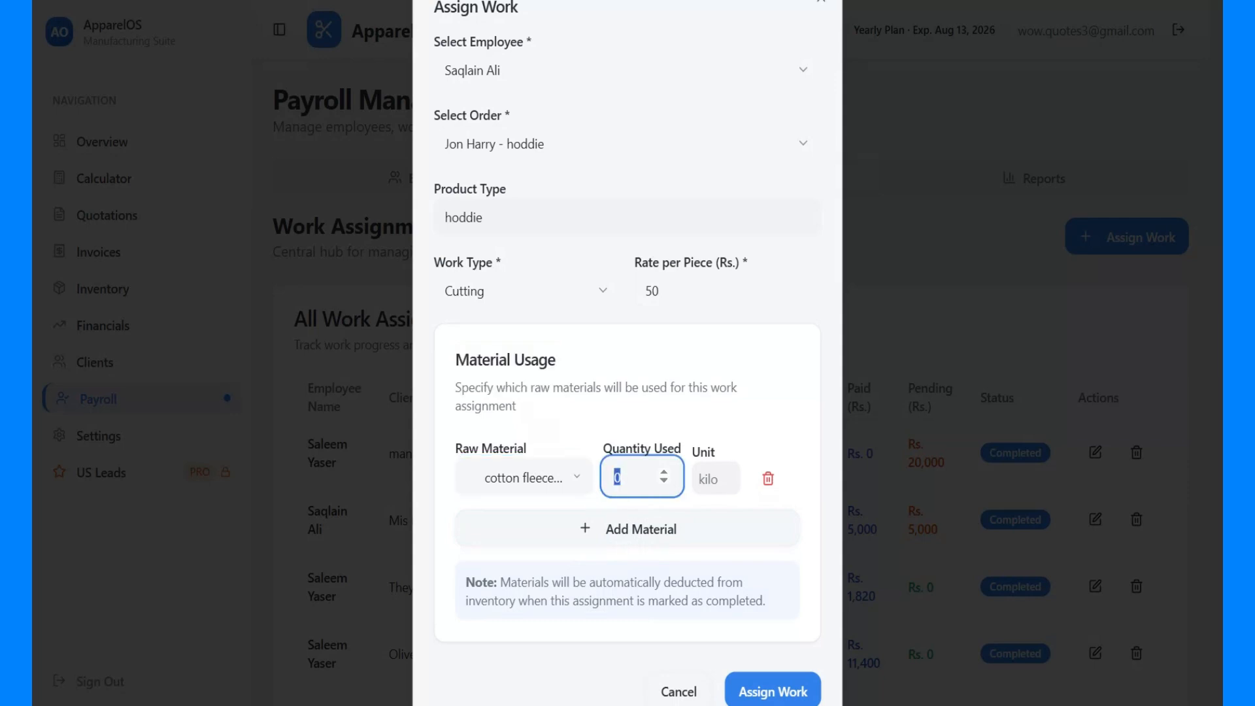
{"action": "left_click", "coordinate": [618, 478]}
{"action": "key", "text": "ctrl+a"}
{"action": "type", "text": "20"}
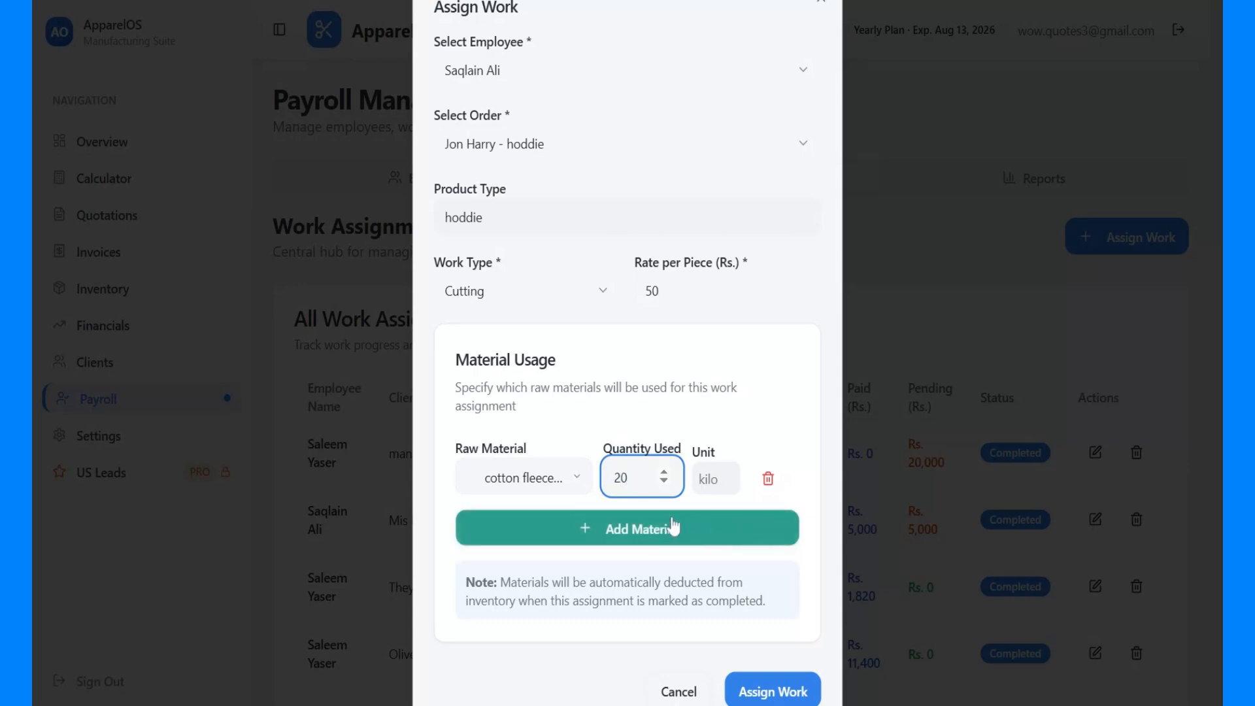
{"action": "left_click", "coordinate": [663, 535]}
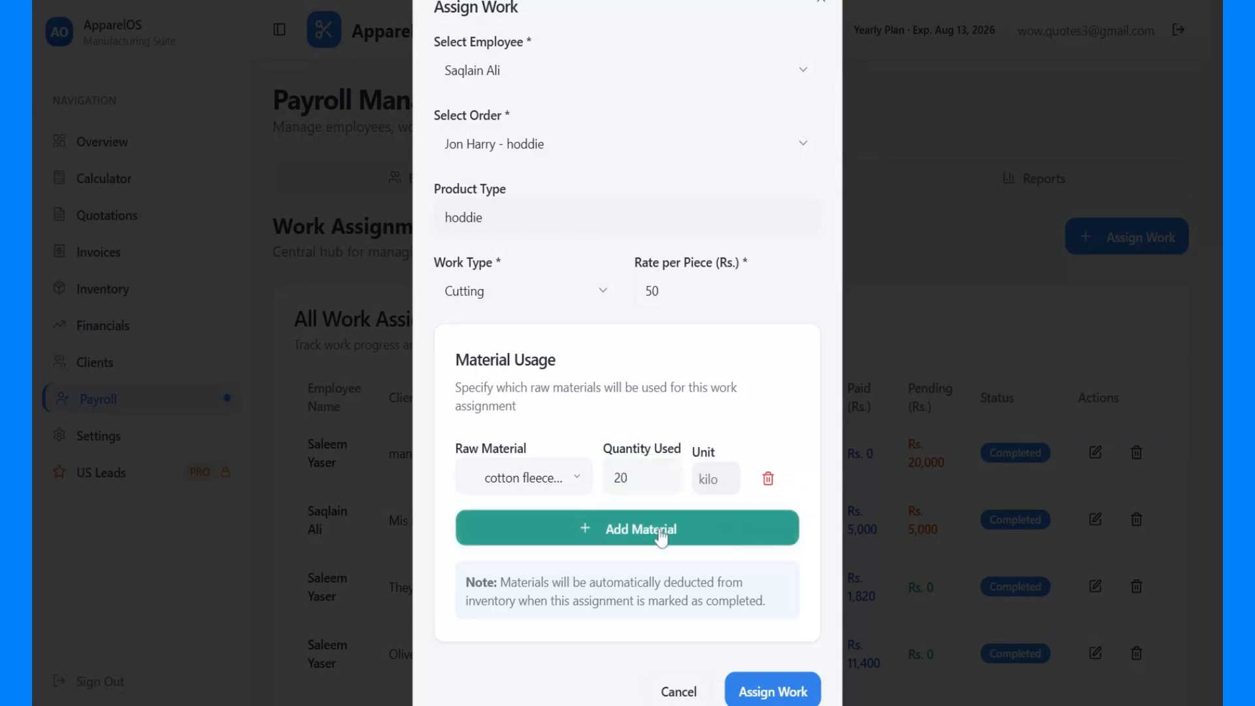
{"action": "left_click", "coordinate": [559, 523]}
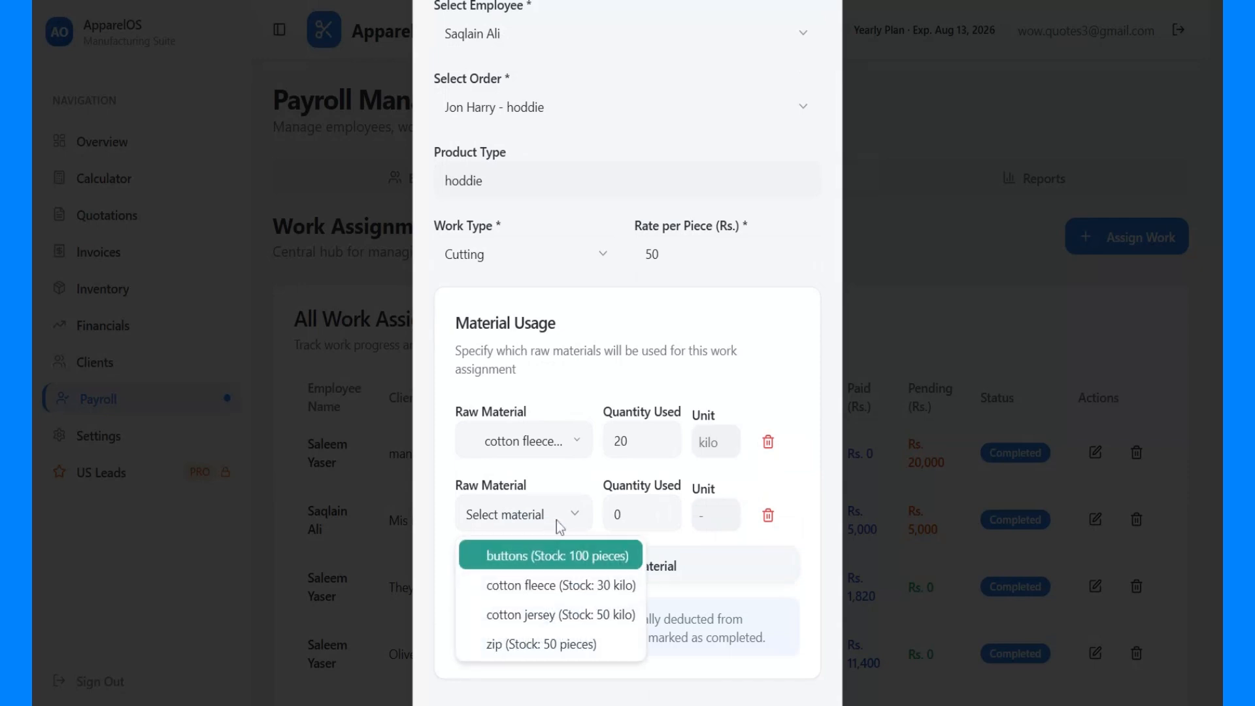
{"action": "left_click", "coordinate": [557, 522]}
{"action": "left_click", "coordinate": [557, 522]}
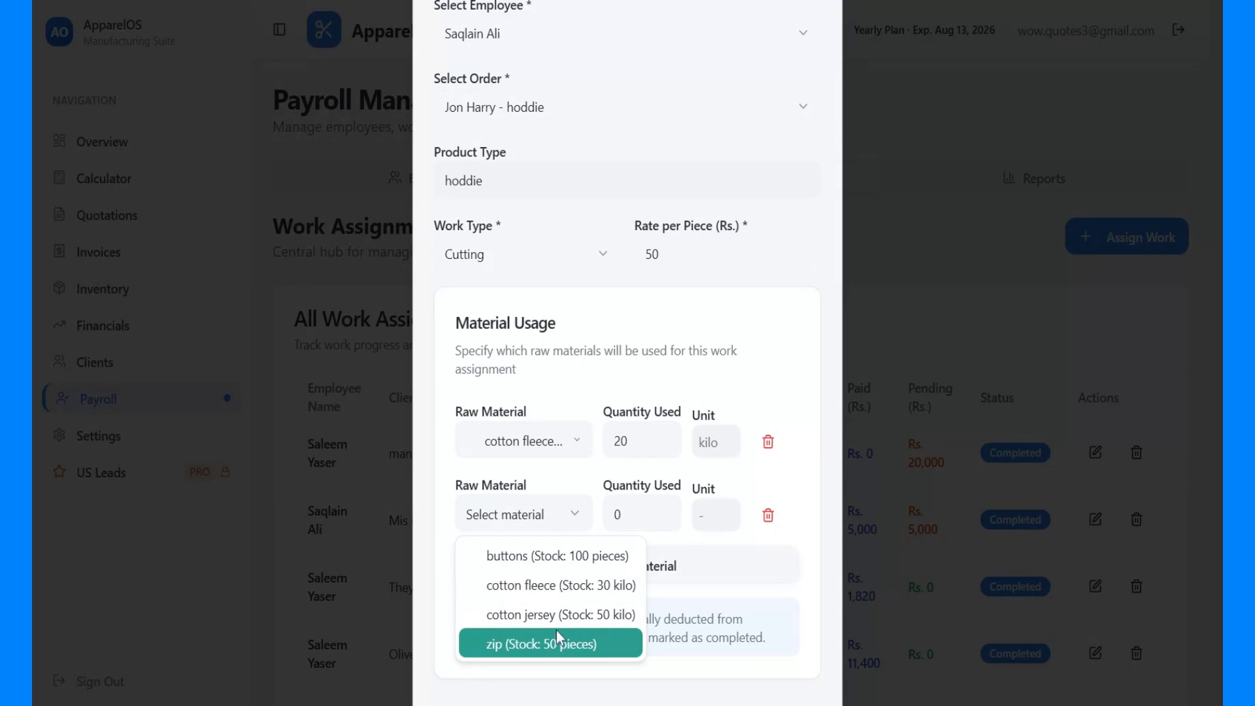
{"action": "left_click", "coordinate": [692, 538]}
{"action": "left_click", "coordinate": [769, 515]}
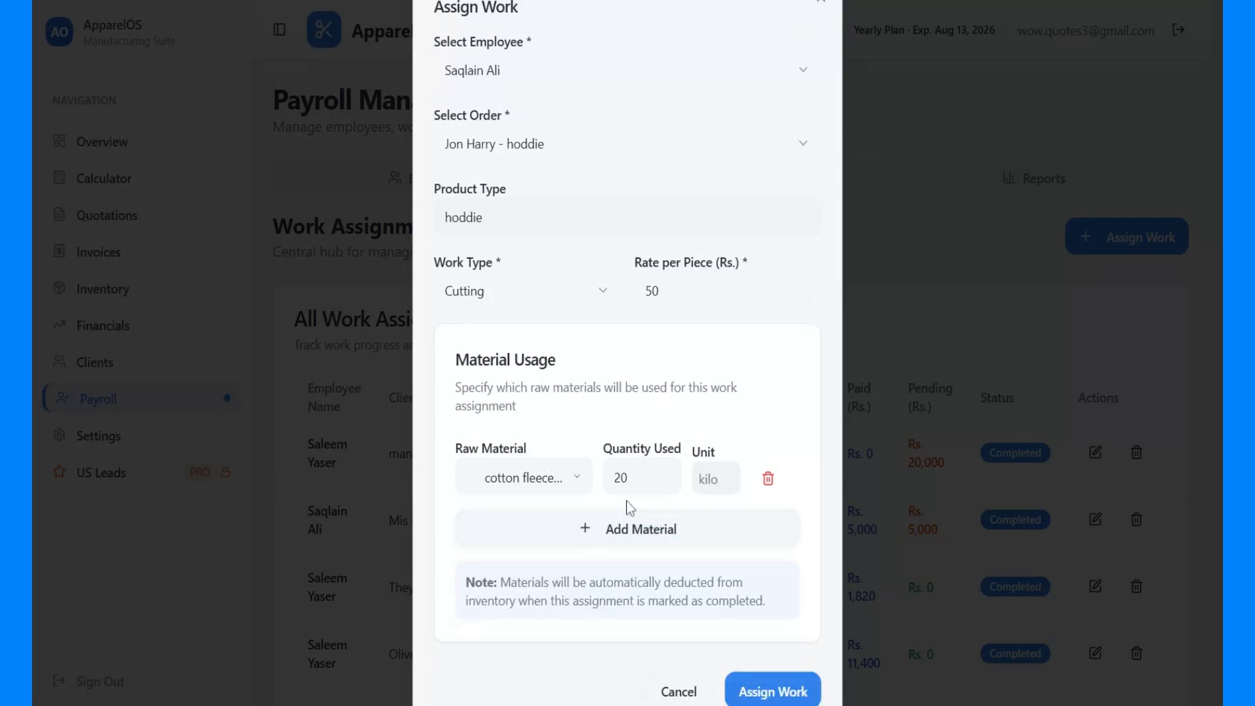
Submit the cutting assignment and check its work type and rate in the assignments list
{"action": "left_click", "coordinate": [759, 696]}
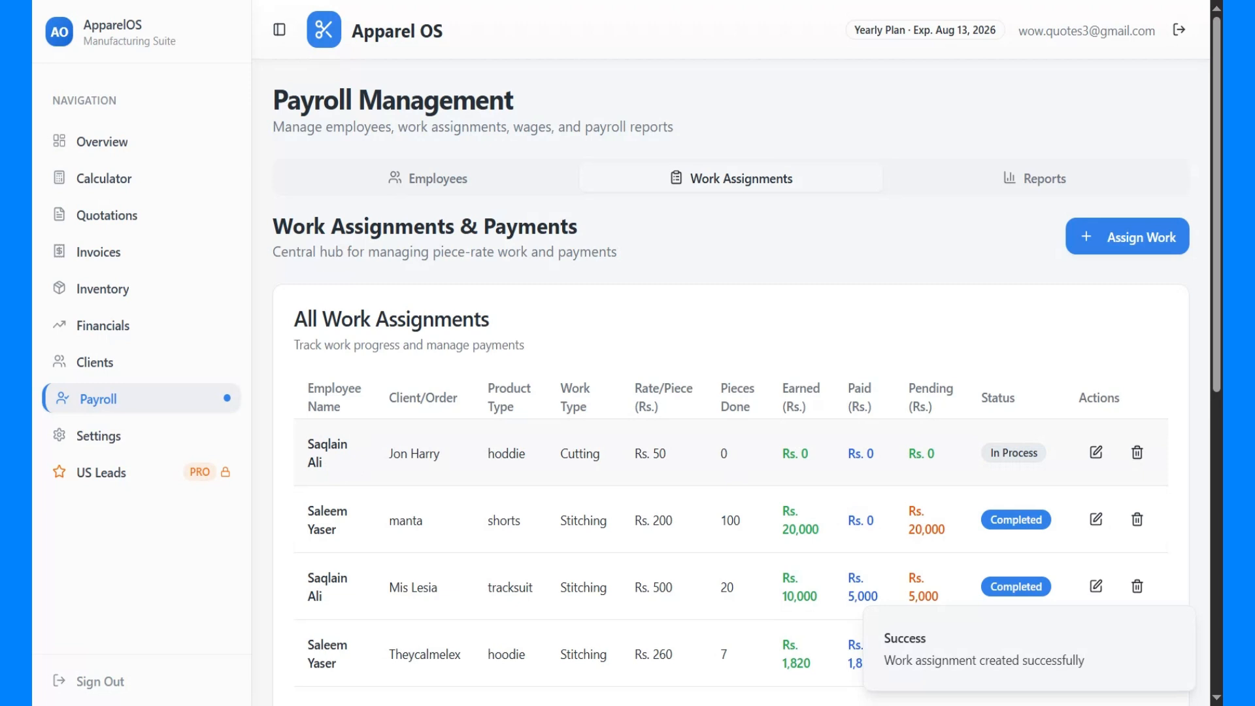
{"action": "left_click_drag", "start_coordinate": [387, 454], "coordinate": [601, 458]}
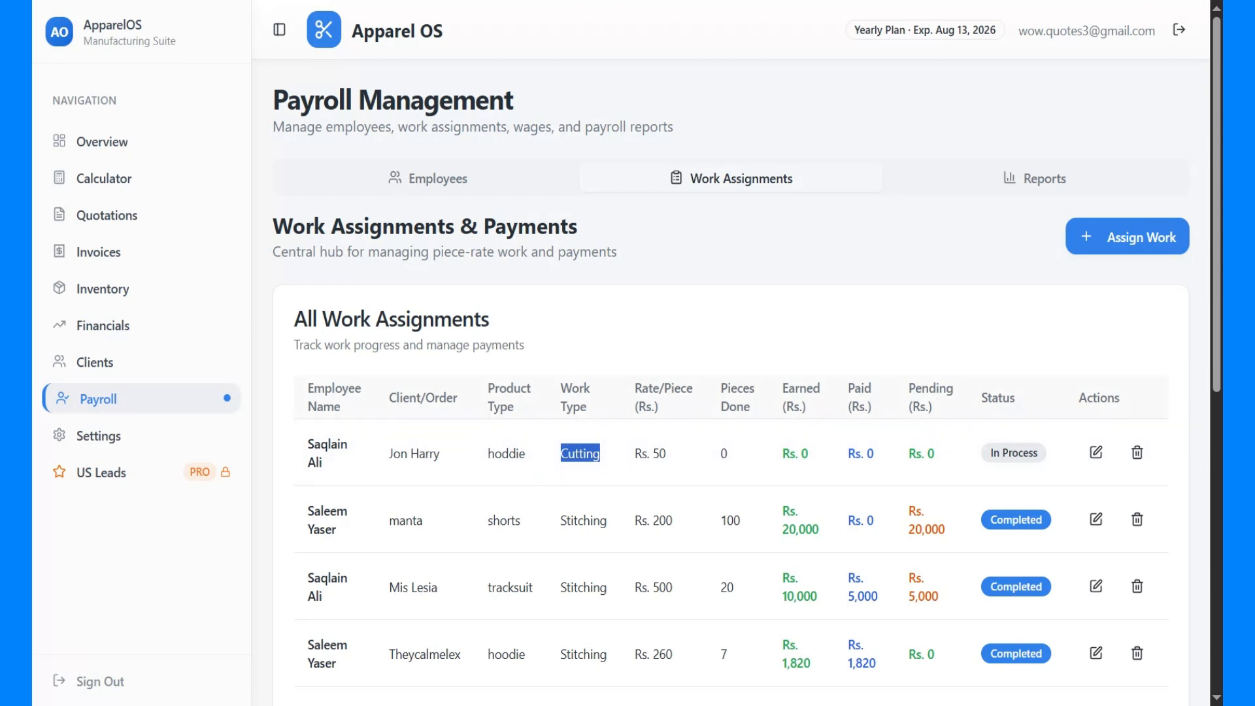
{"action": "left_click_drag", "start_coordinate": [642, 453], "coordinate": [667, 457]}
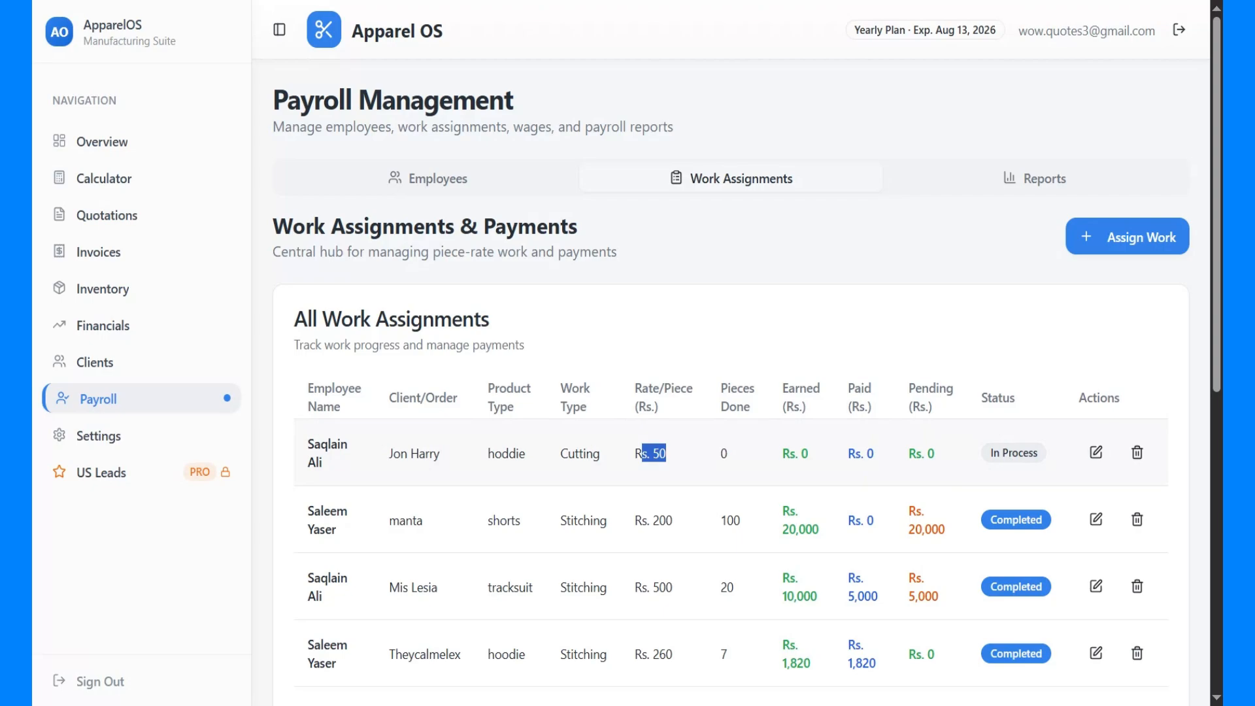
Leave the assignment unedited and look up the hoddie order's piece quantity among the approved orders in Quotations
{"action": "left_click", "coordinate": [1096, 453]}
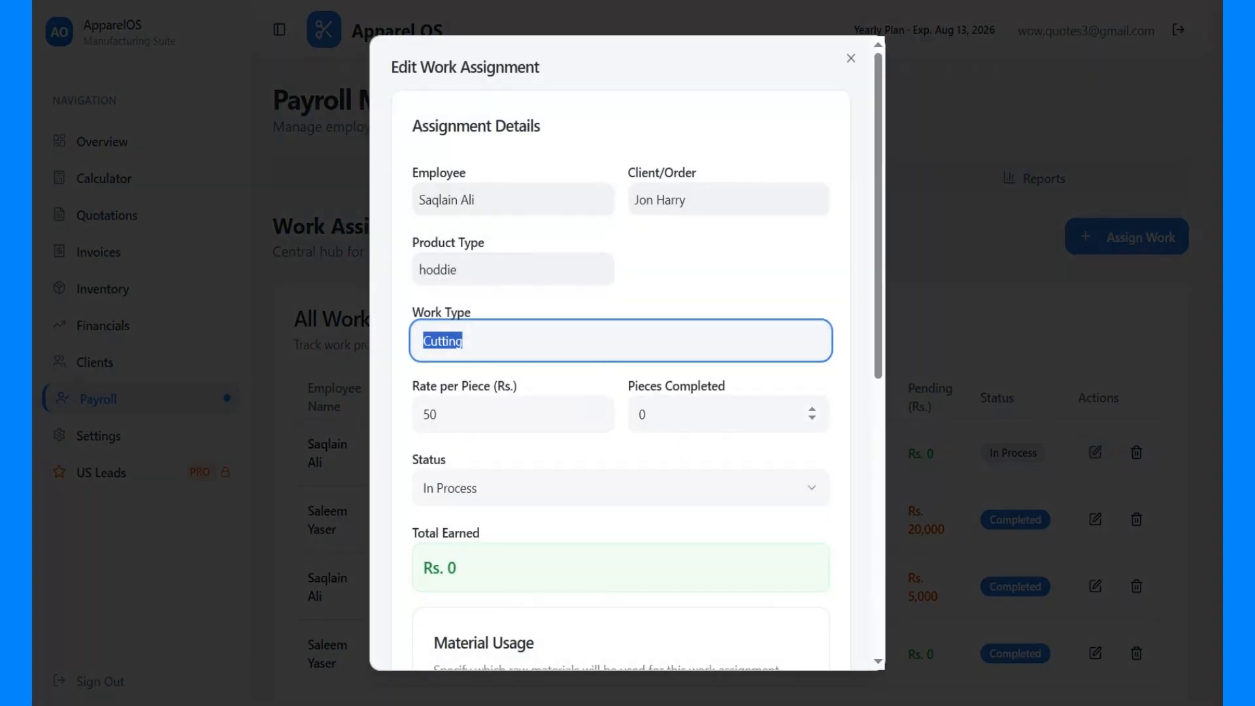
{"action": "left_click", "coordinate": [852, 58]}
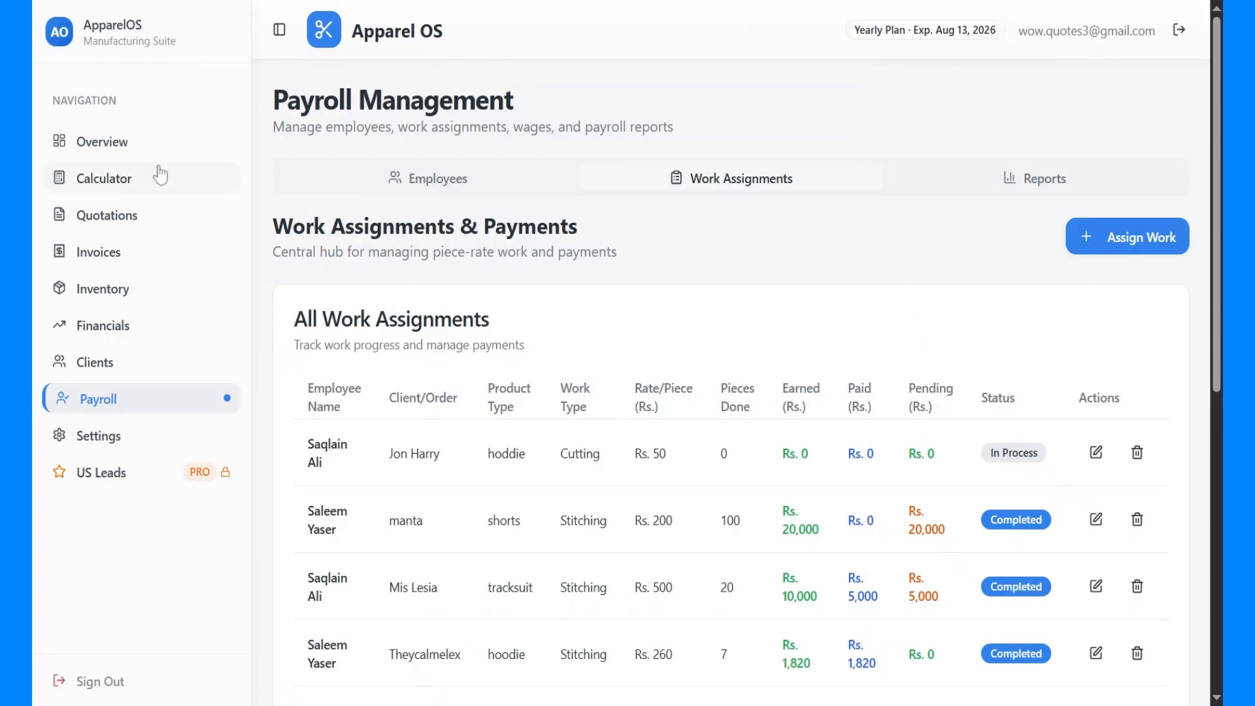
{"action": "left_click", "coordinate": [134, 216]}
{"action": "left_click", "coordinate": [785, 274]}
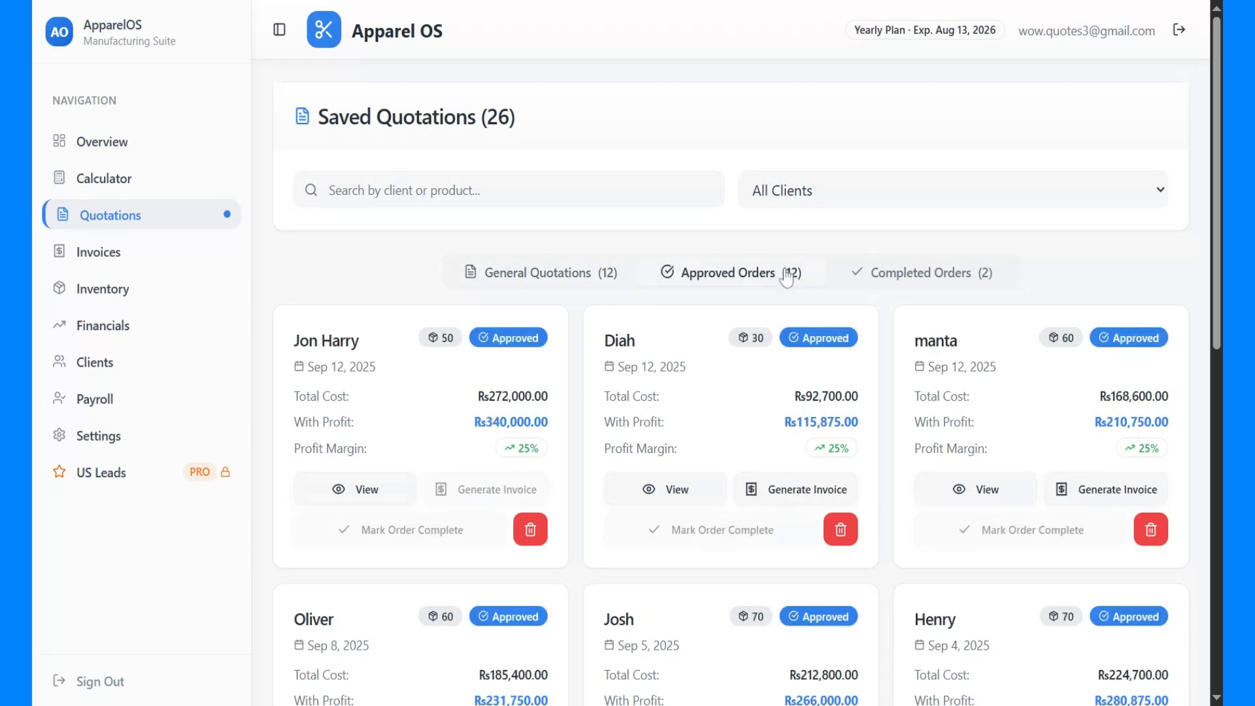
{"action": "scroll", "coordinate": [405, 416], "scroll_direction": "down", "scroll_amount": 1}
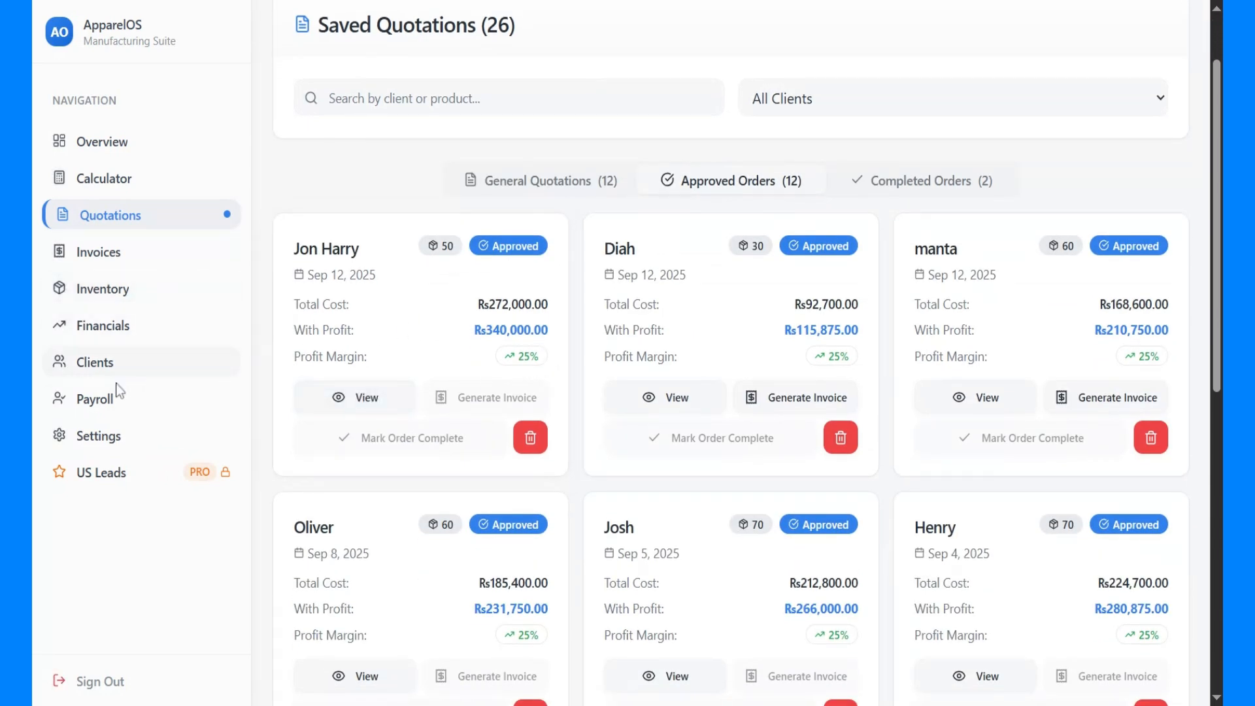
Return to the payroll work assignments, open the hoddie cutting assignment for editing and set its pieces completed to 50
{"action": "left_click", "coordinate": [104, 399]}
{"action": "left_click", "coordinate": [704, 191]}
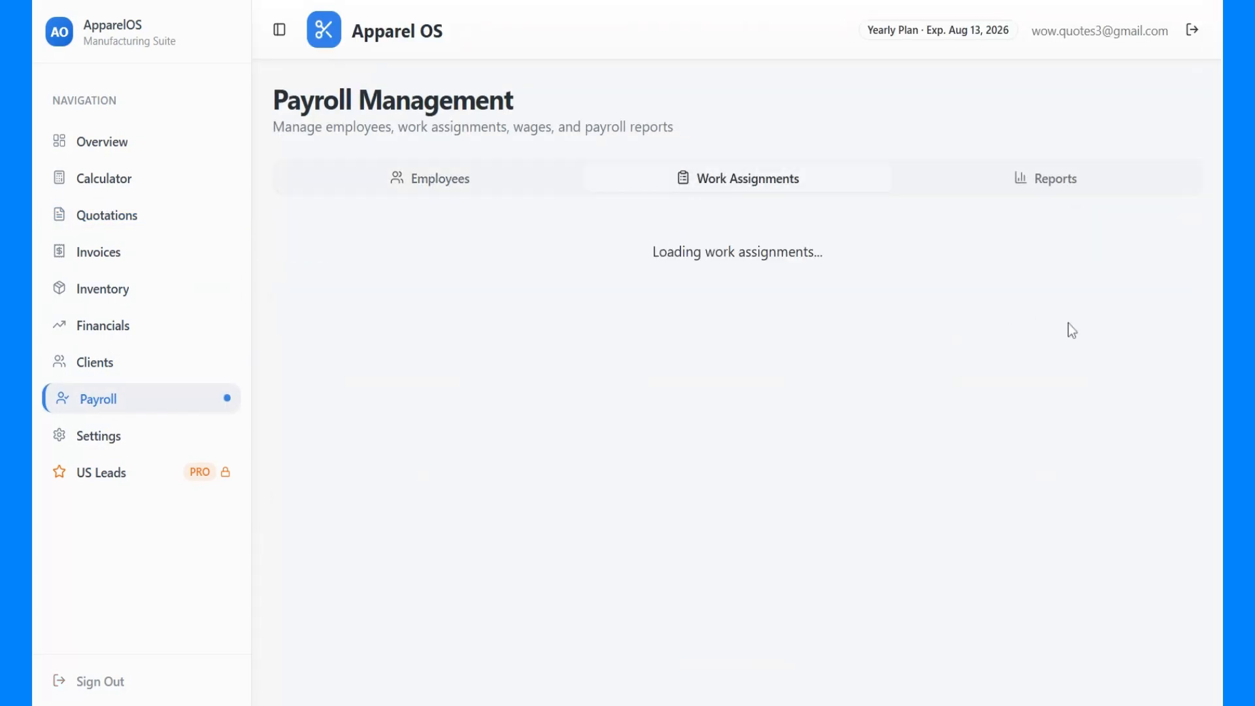
{"action": "left_click", "coordinate": [1096, 453]}
{"action": "scroll", "coordinate": [583, 451], "scroll_direction": "down", "scroll_amount": 3}
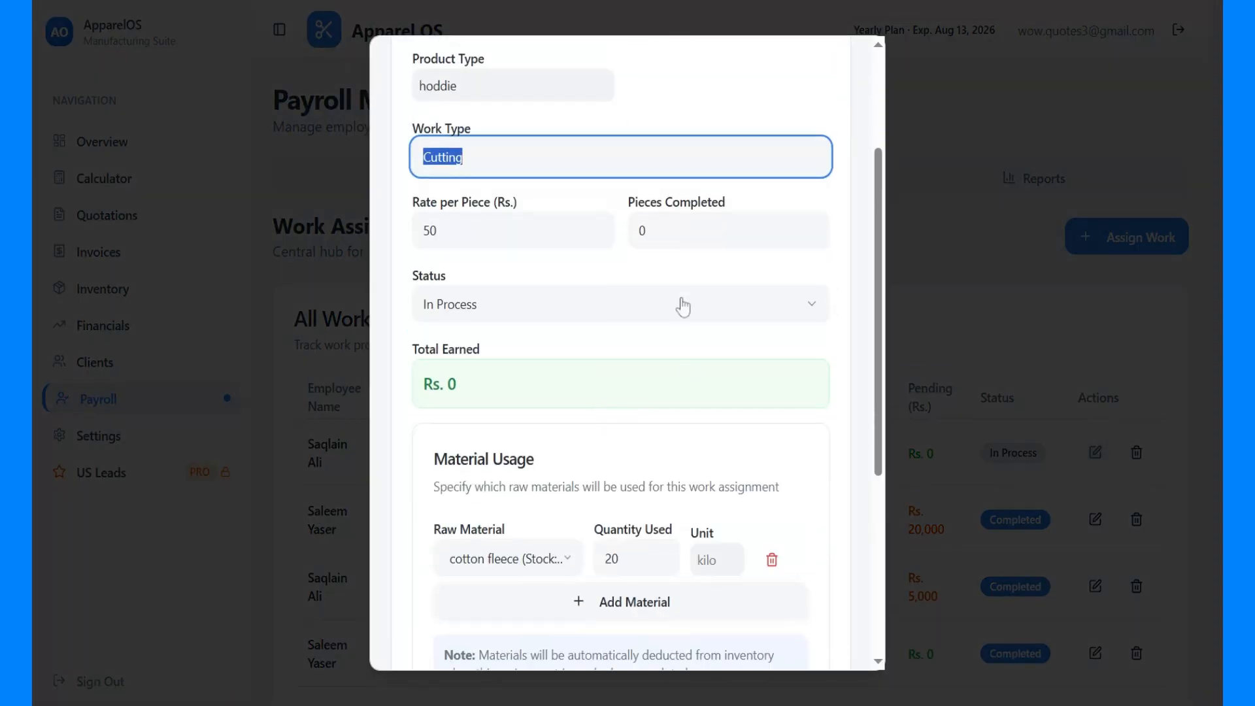
{"action": "key", "text": "Tab"}
{"action": "key", "text": "Tab"}
{"action": "type", "text": "50"}
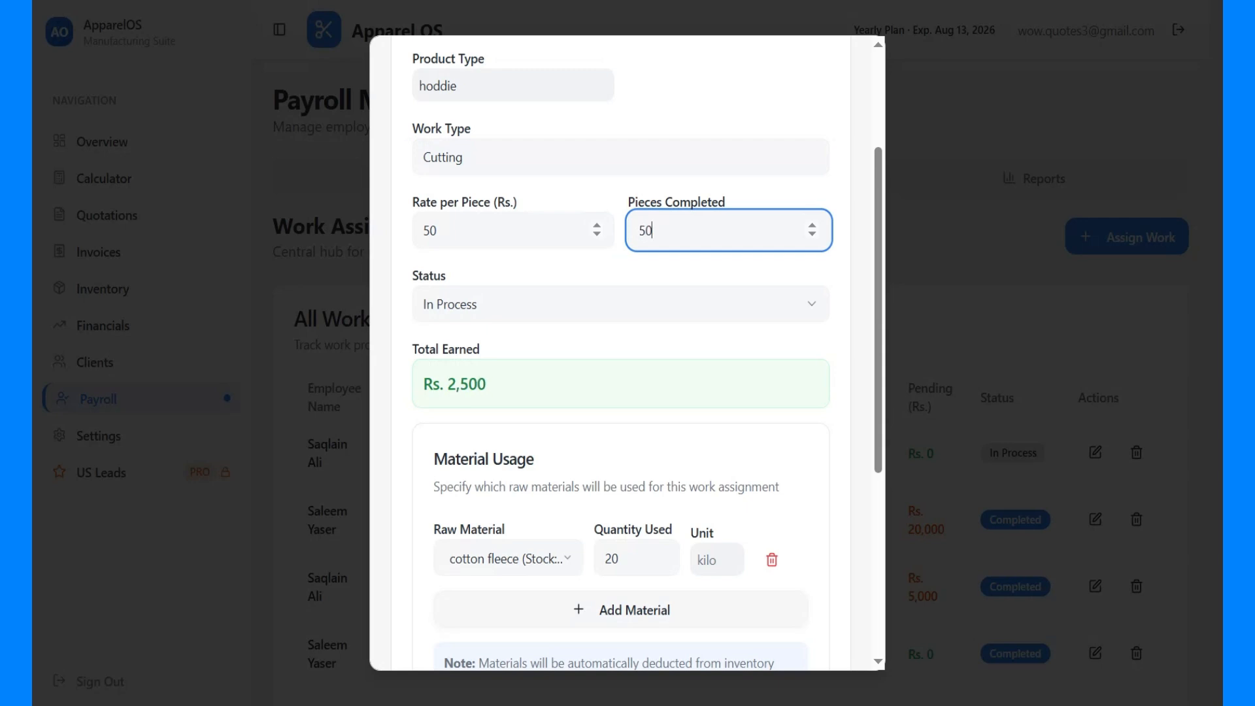
{"action": "scroll", "coordinate": [577, 311], "scroll_direction": "down", "scroll_amount": 1}
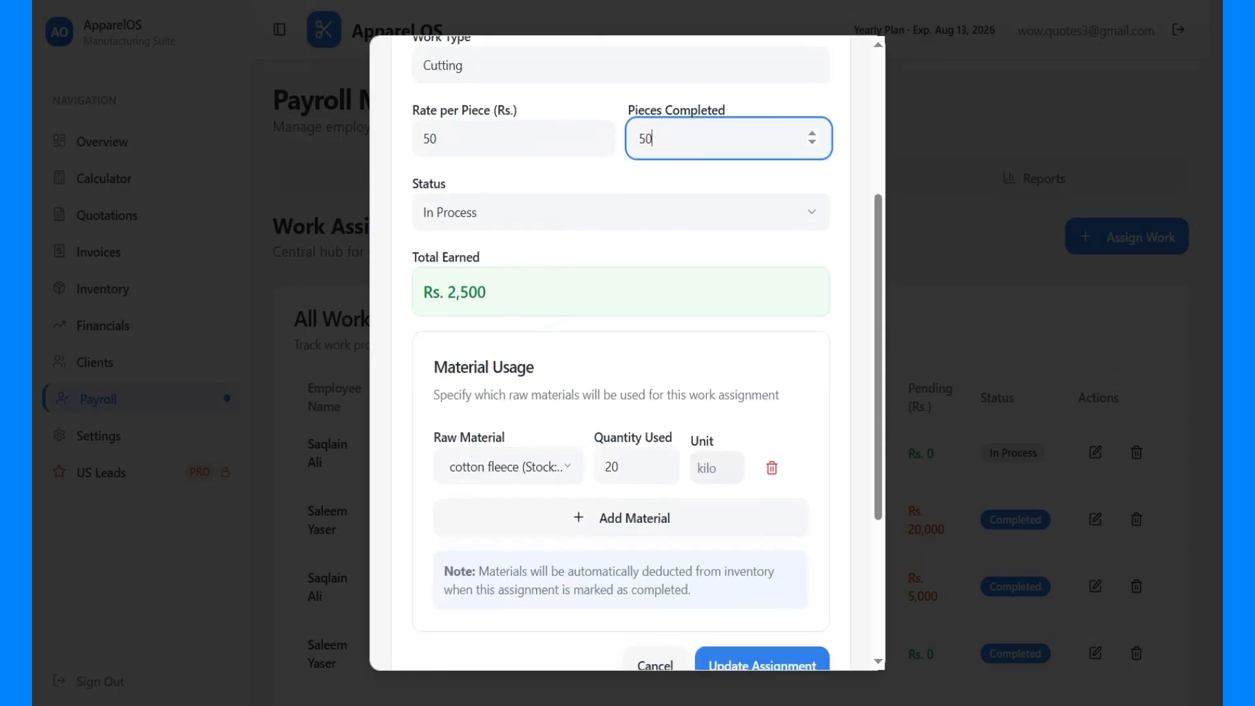
{"action": "left_click_drag", "start_coordinate": [494, 292], "coordinate": [439, 292]}
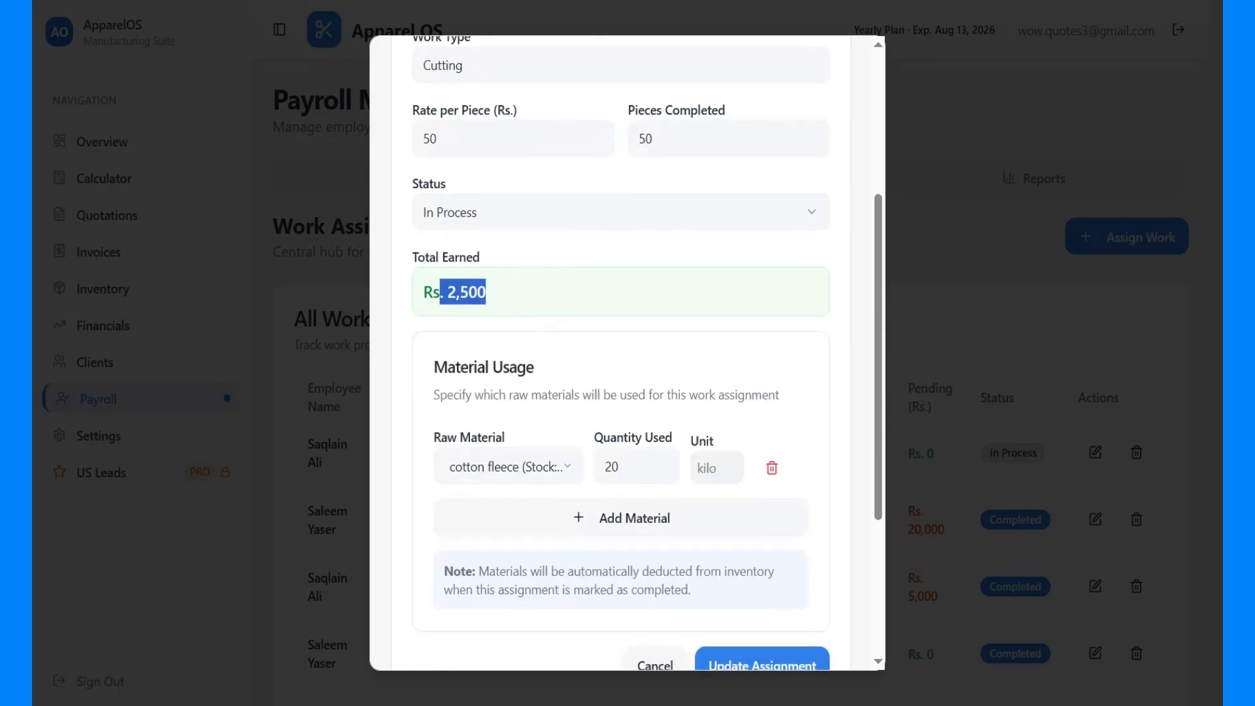
{"action": "left_click", "coordinate": [440, 292]}
{"action": "scroll", "coordinate": [737, 442], "scroll_direction": "down", "scroll_amount": 3}
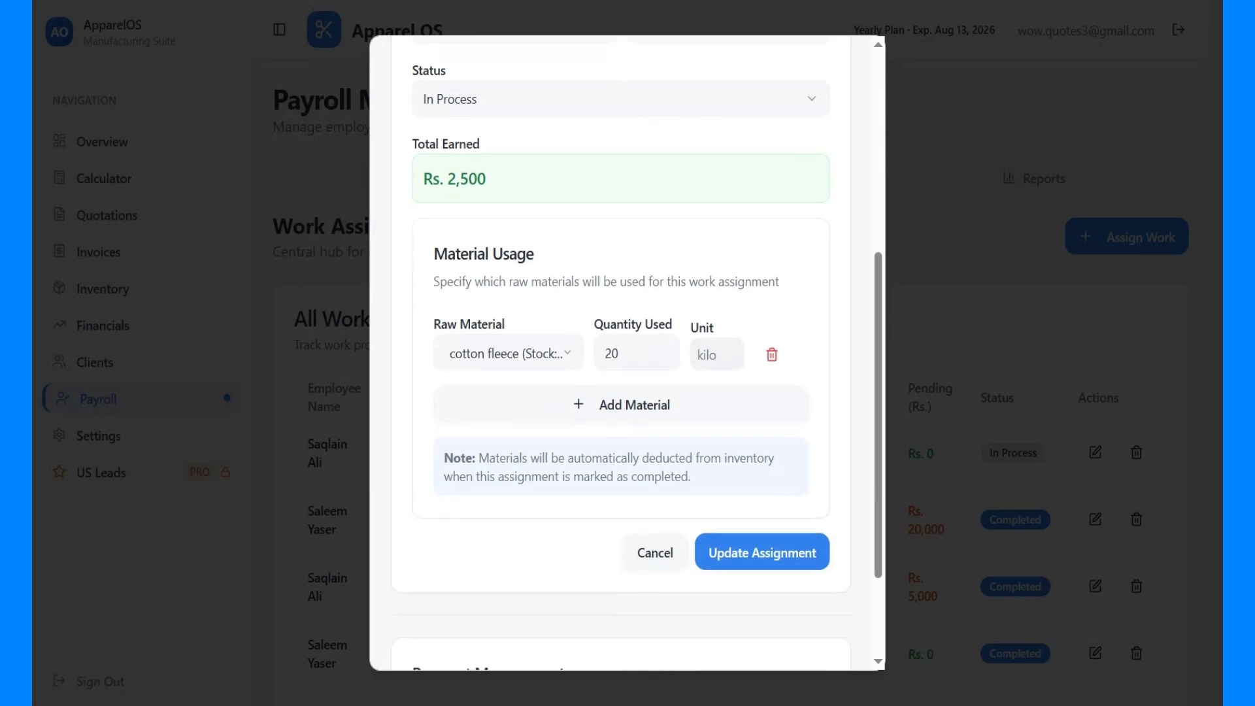
Save the updated hoddie cutting assignment and check its pieces done and earned amount in the assignments list
{"action": "left_click", "coordinate": [794, 418]}
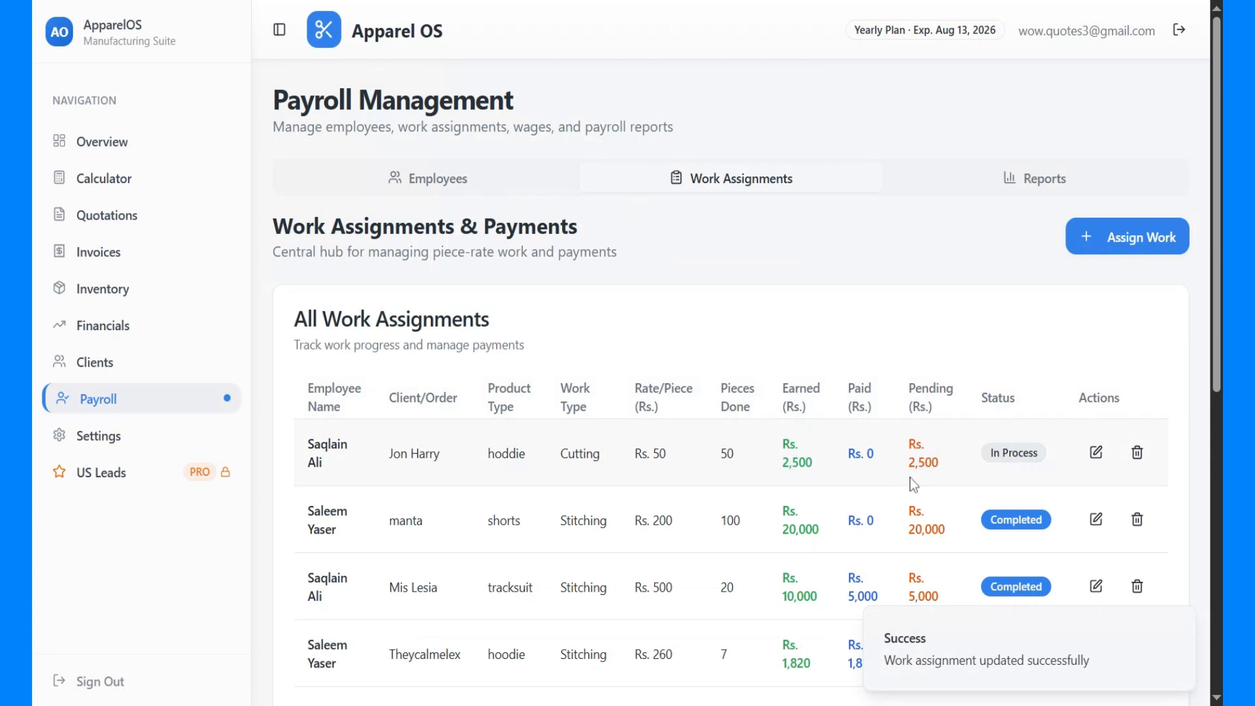
{"action": "scroll", "coordinate": [785, 367], "scroll_direction": "down", "scroll_amount": 1}
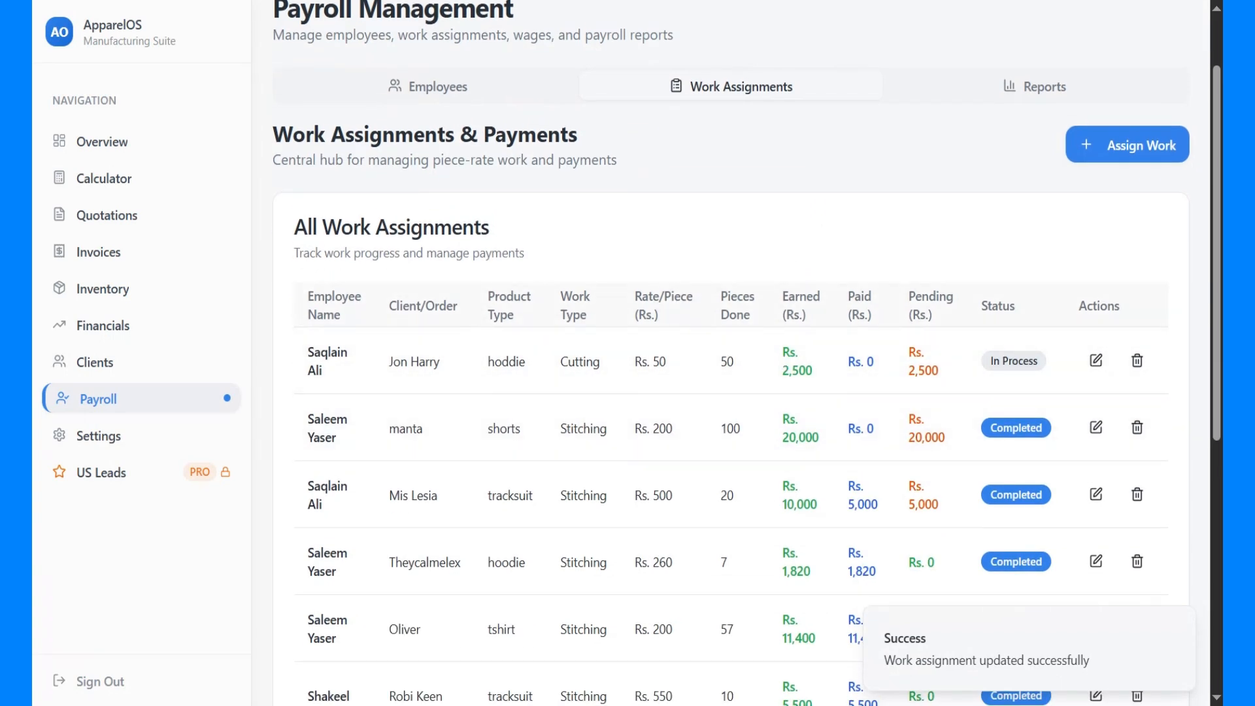
{"action": "triple_click", "coordinate": [737, 305]}
{"action": "double_click", "coordinate": [727, 361]}
{"action": "left_click_drag", "start_coordinate": [783, 297], "coordinate": [809, 317]}
{"action": "left_click_drag", "start_coordinate": [783, 371], "coordinate": [813, 370]}
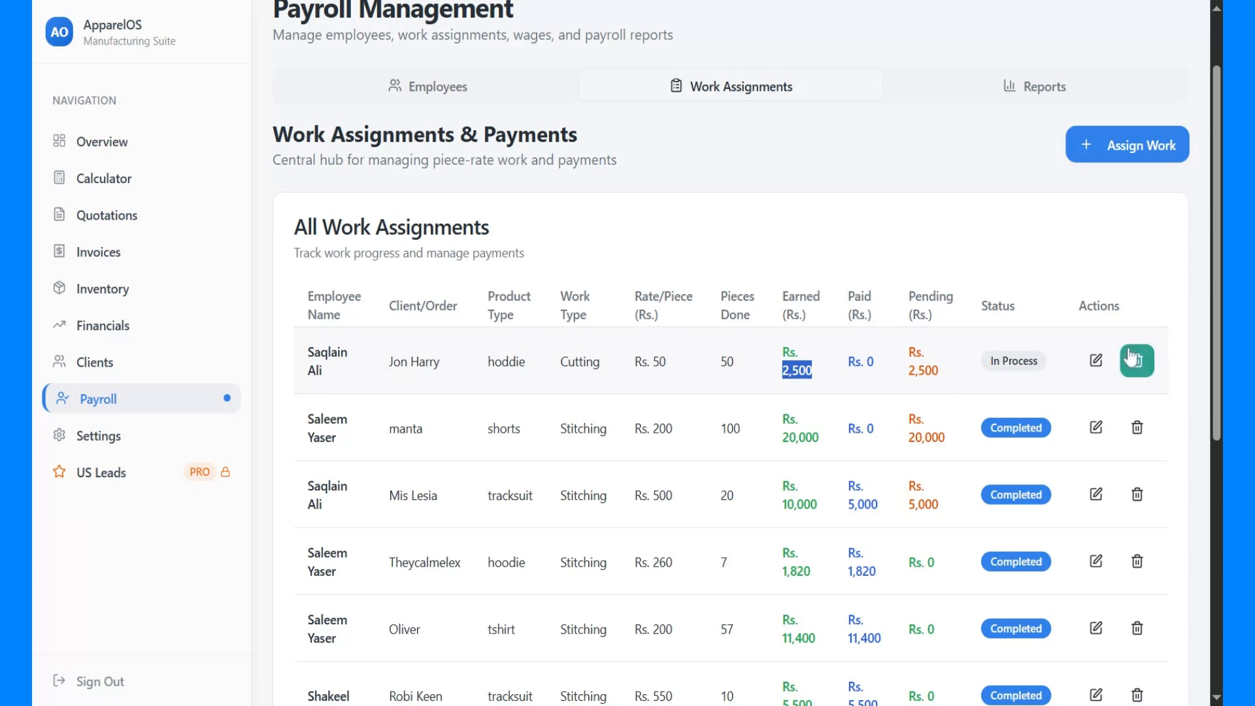
Reopen the hoddie cutting assignment and start logging a payment of Rs. 2500 for it
{"action": "left_click", "coordinate": [1096, 363]}
{"action": "scroll", "coordinate": [621, 441], "scroll_direction": "down", "scroll_amount": 8}
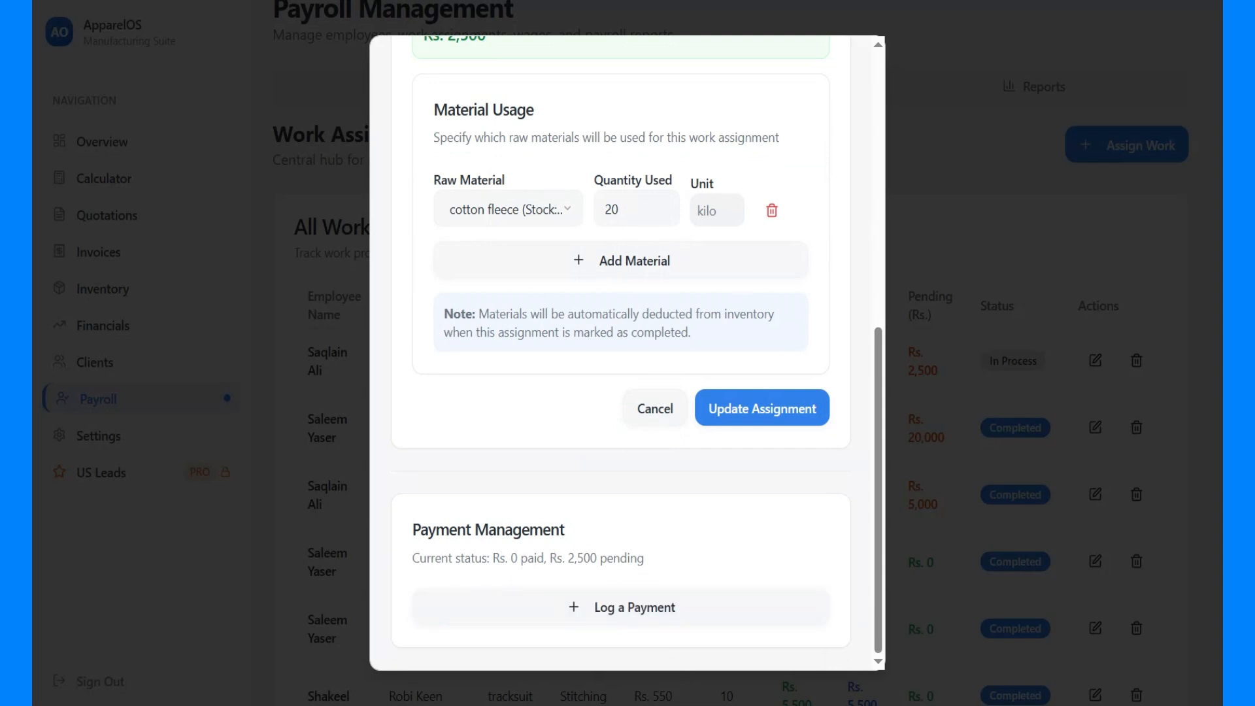
{"action": "left_click_drag", "start_coordinate": [565, 557], "coordinate": [598, 557]}
{"action": "left_click", "coordinate": [615, 602]}
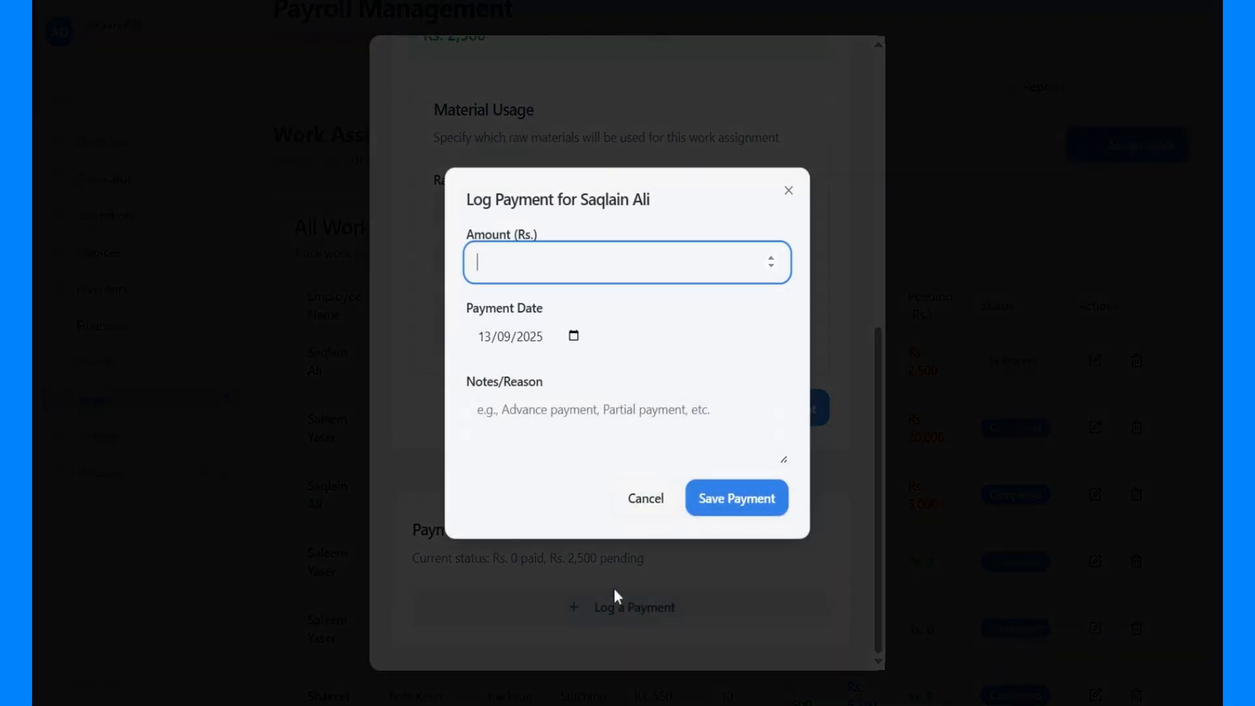
{"action": "type", "text": "2500"}
Keep the payment date at 13/09/2025, add the note "all work done" and save the payment
{"action": "left_click", "coordinate": [531, 337]}
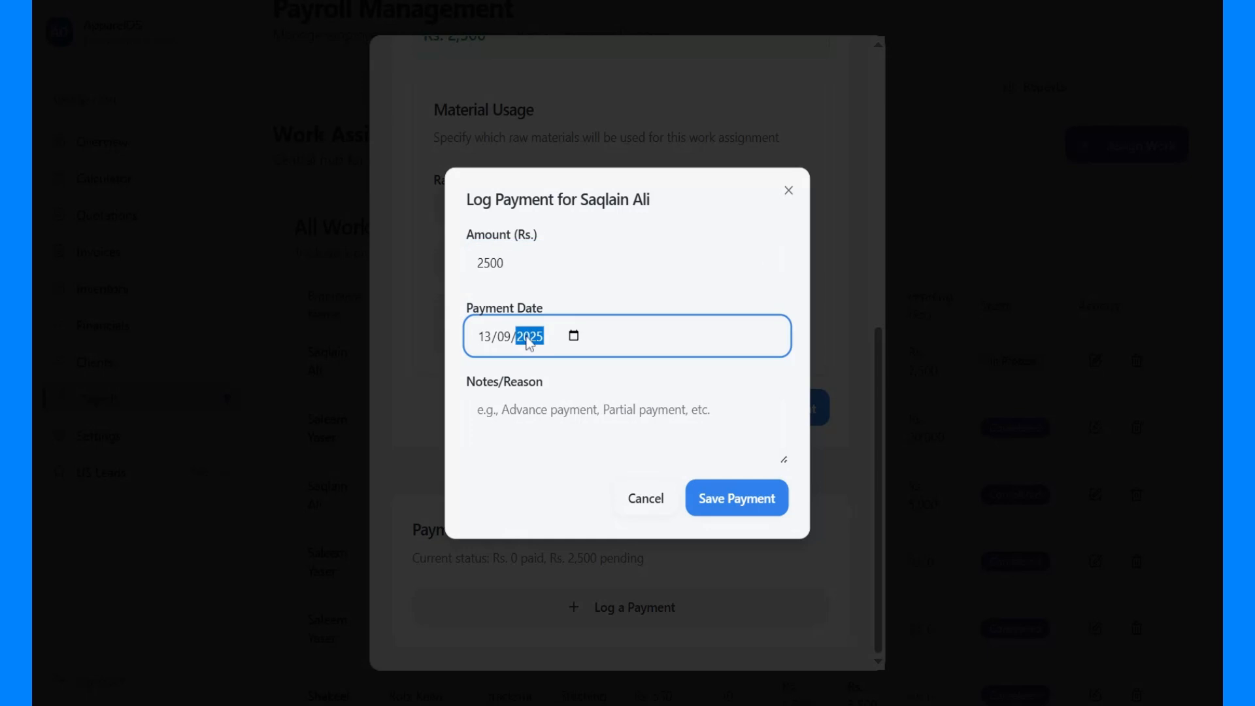
{"action": "left_click", "coordinate": [569, 357]}
{"action": "left_click", "coordinate": [647, 335]}
{"action": "left_click", "coordinate": [641, 418]}
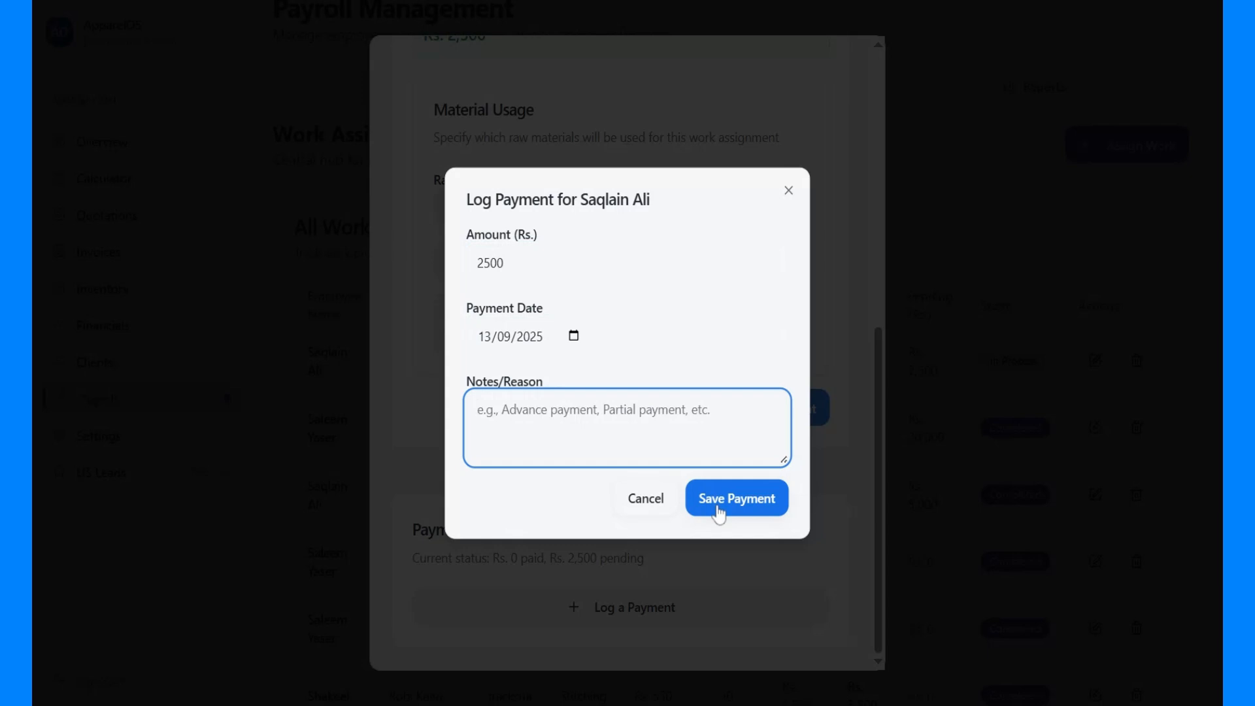
{"action": "type", "text": "a"}
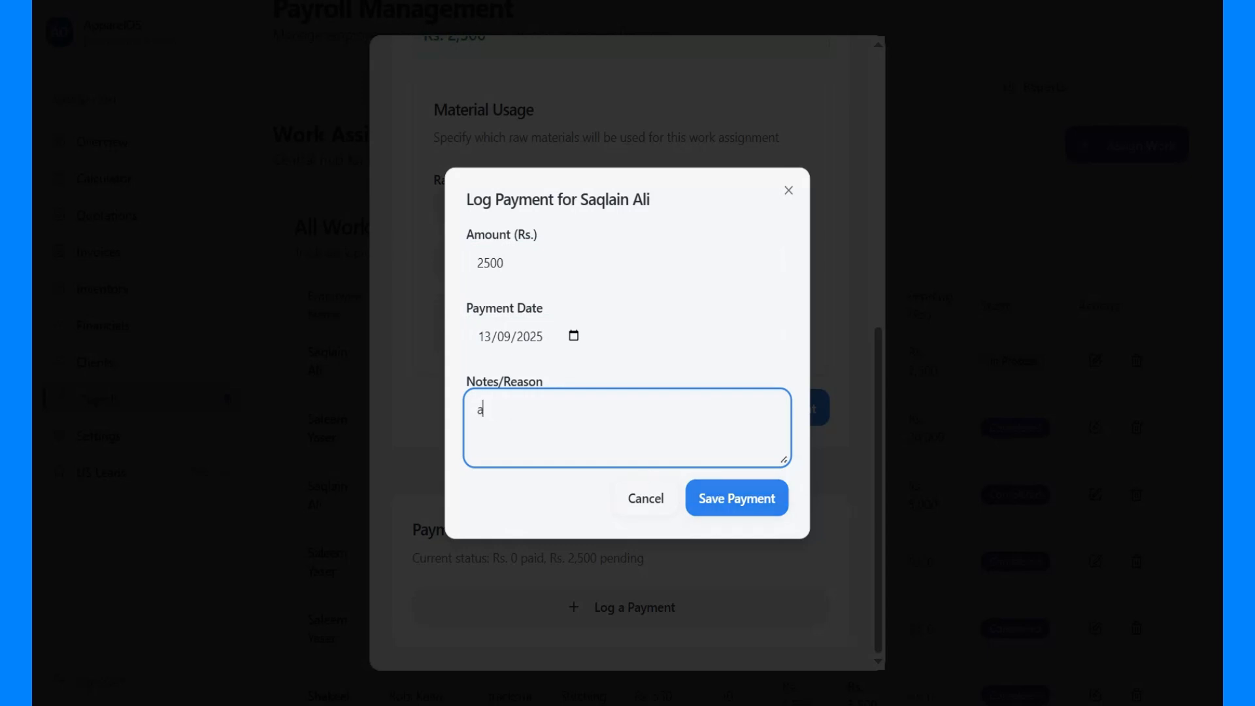
{"action": "type", "text": "ll work don"}
{"action": "type", "text": "e"}
{"action": "left_click", "coordinate": [737, 503]}
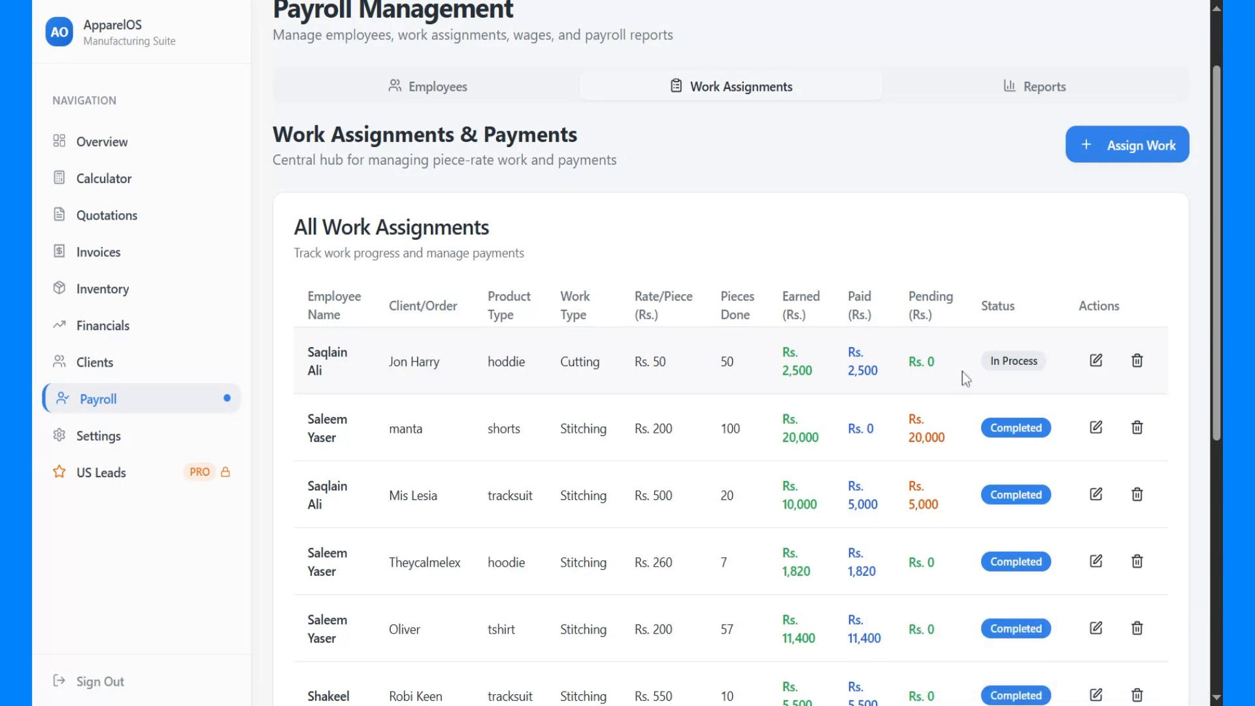
Set the hoddie cutting assignment's status to Completed and submit the update
{"action": "left_click", "coordinate": [1095, 360]}
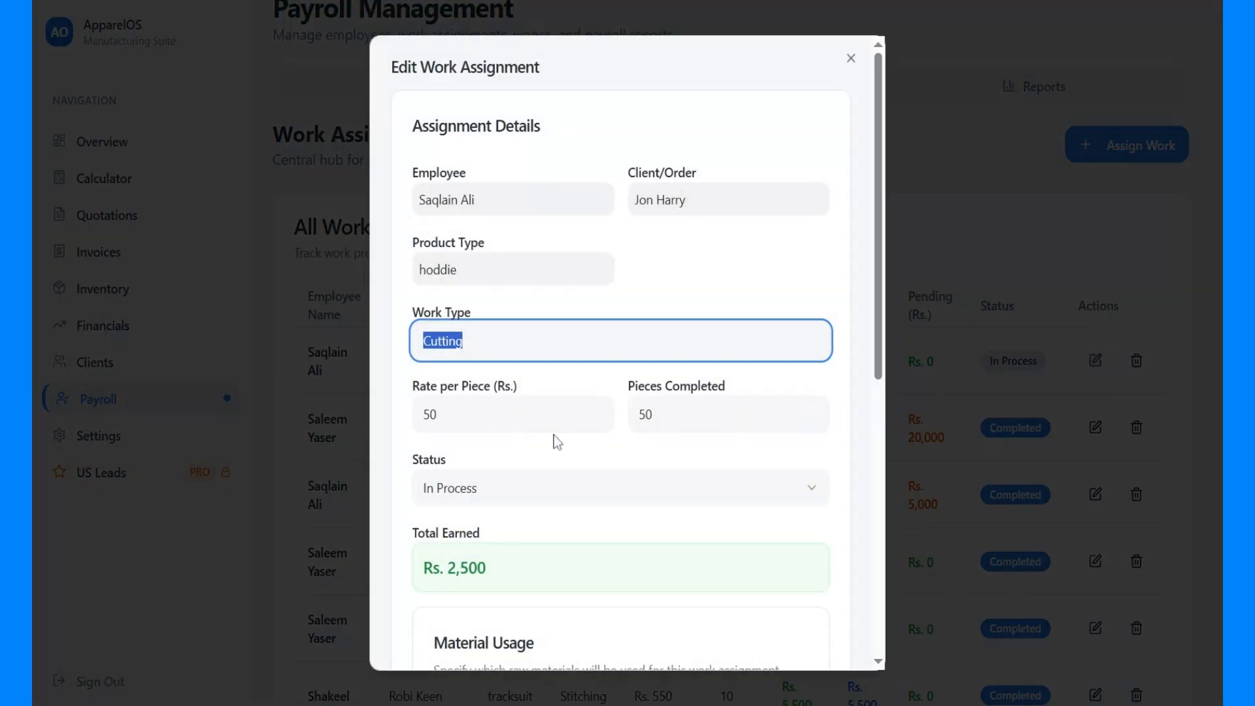
{"action": "scroll", "coordinate": [555, 442], "scroll_direction": "down", "scroll_amount": 7}
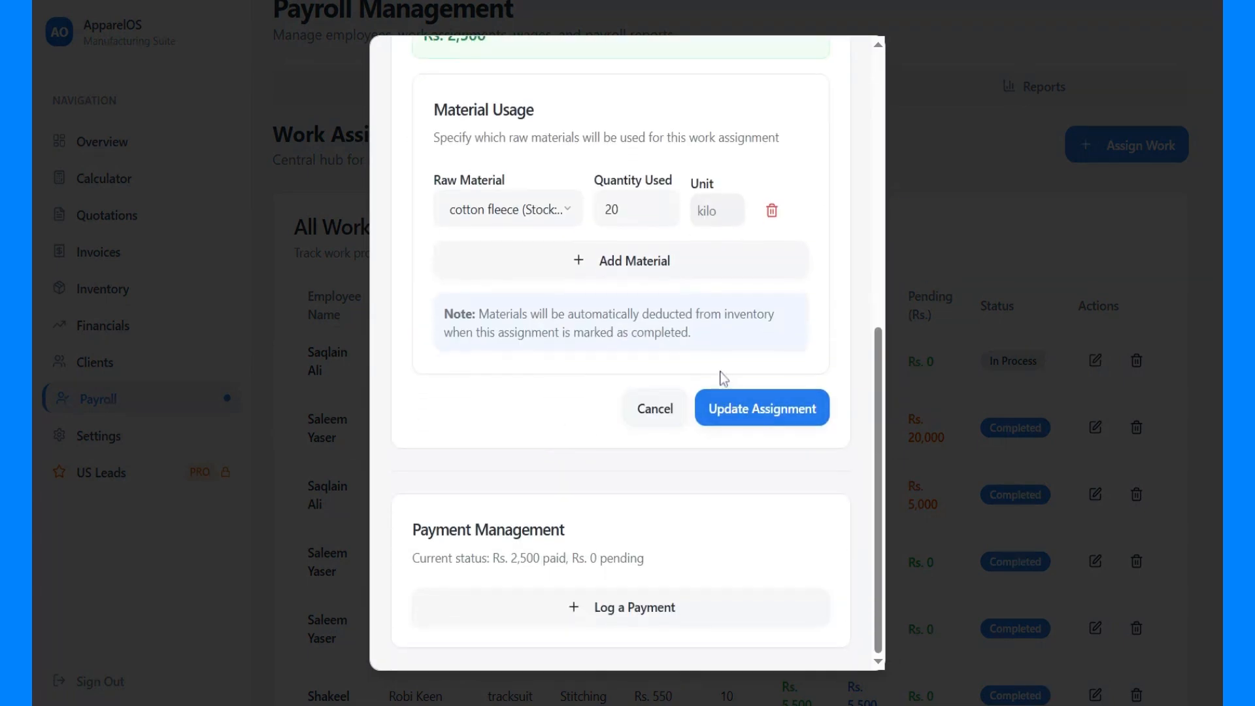
{"action": "scroll", "coordinate": [470, 284], "scroll_direction": "up", "scroll_amount": 5}
{"action": "left_click", "coordinate": [471, 242]}
{"action": "left_click", "coordinate": [461, 300]}
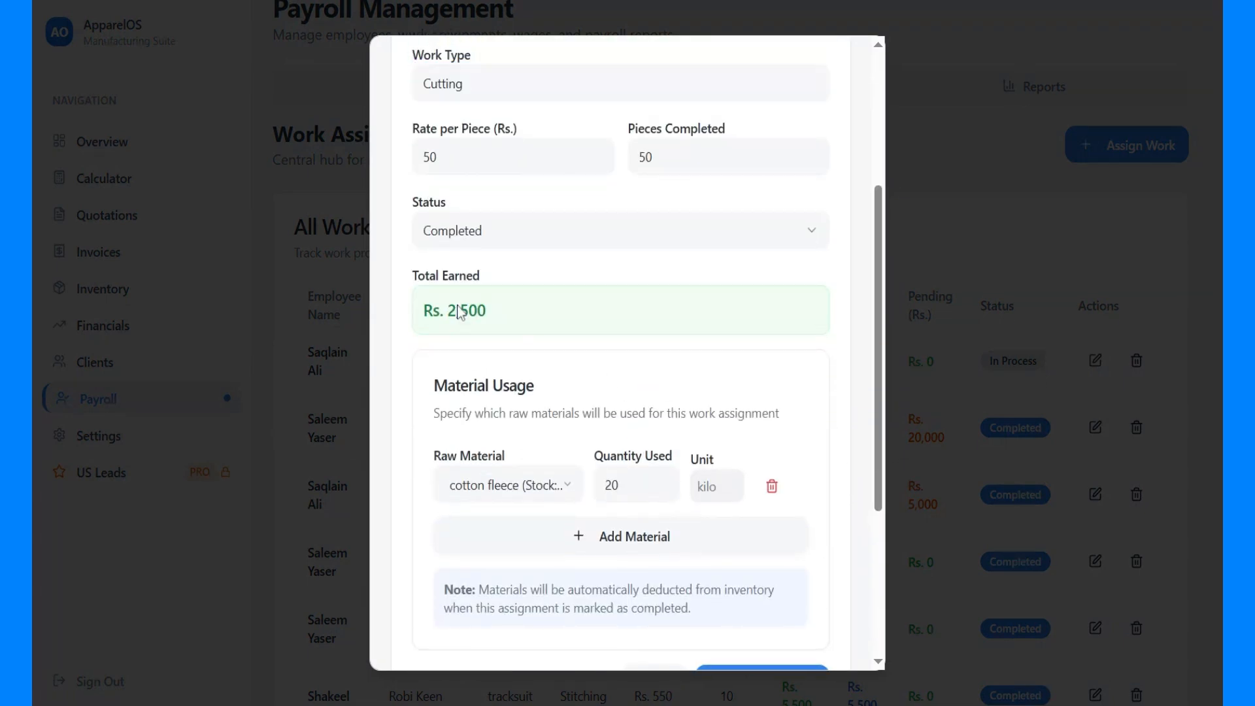
{"action": "scroll", "coordinate": [460, 313], "scroll_direction": "down", "scroll_amount": 5}
{"action": "left_click", "coordinate": [739, 406]}
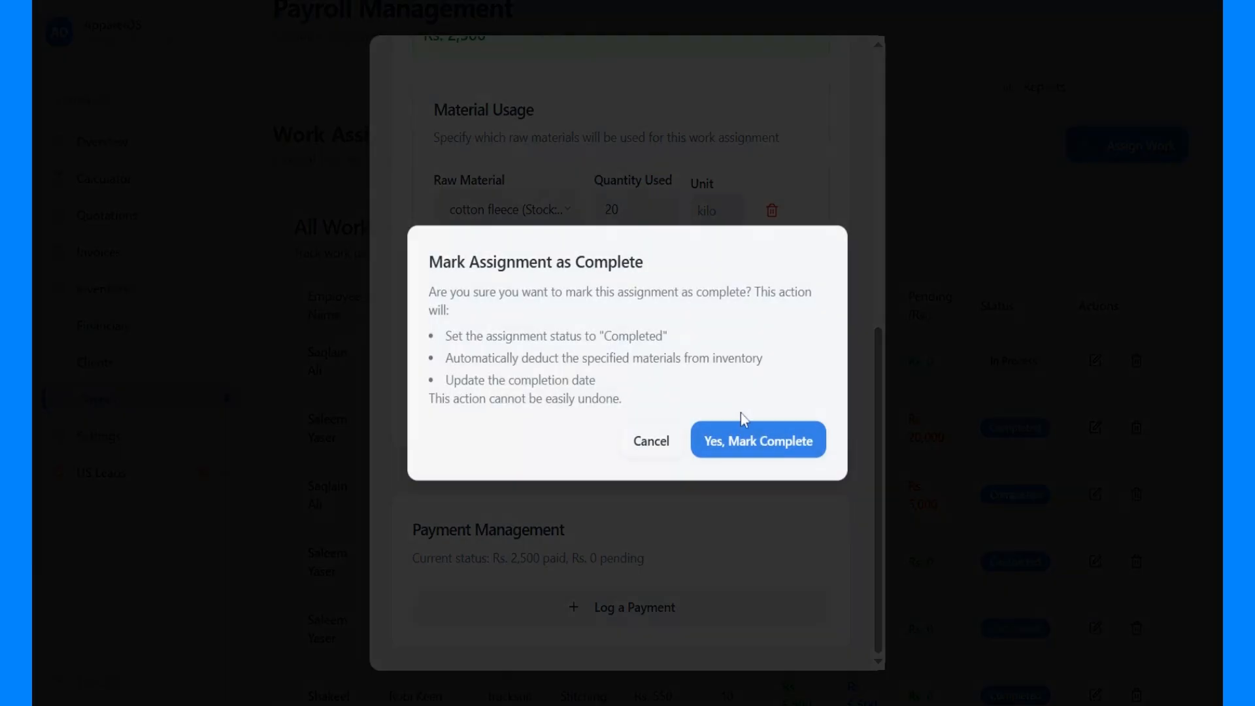
Review the effects of completing the assignment and confirm marking it complete
{"action": "left_click_drag", "start_coordinate": [429, 262], "coordinate": [695, 408]}
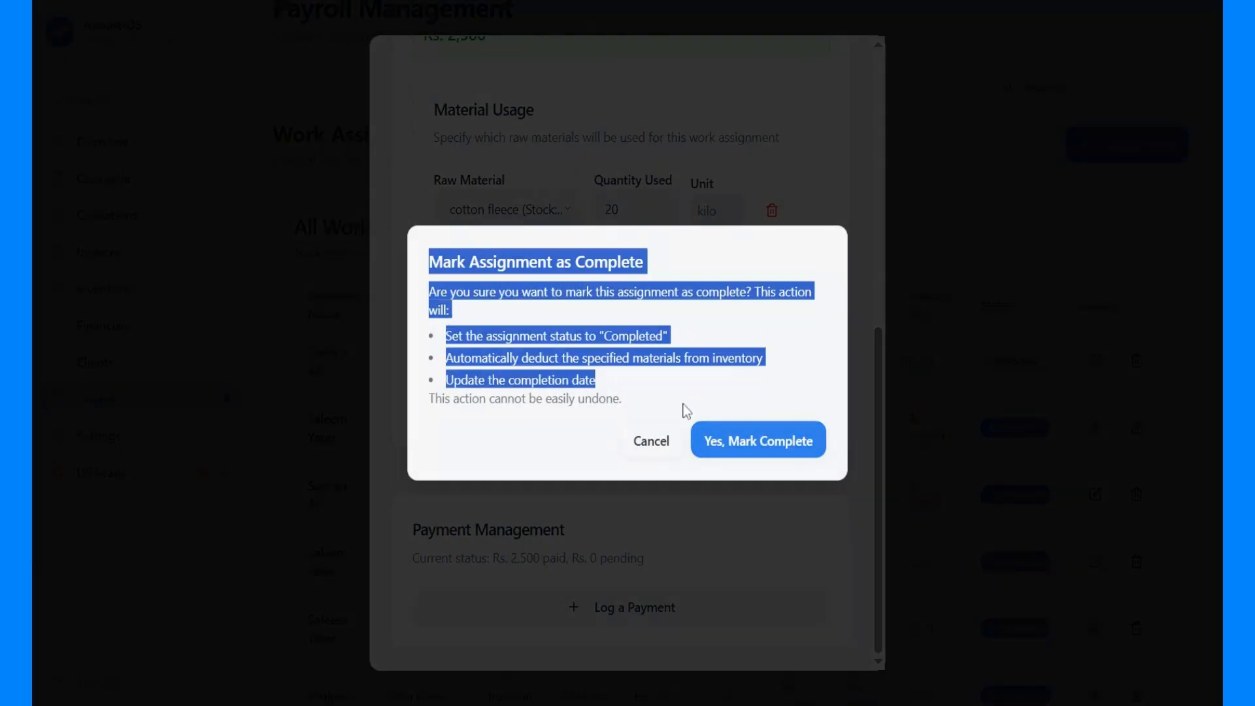
{"action": "left_click", "coordinate": [685, 410]}
{"action": "left_click_drag", "start_coordinate": [429, 292], "coordinate": [642, 407]}
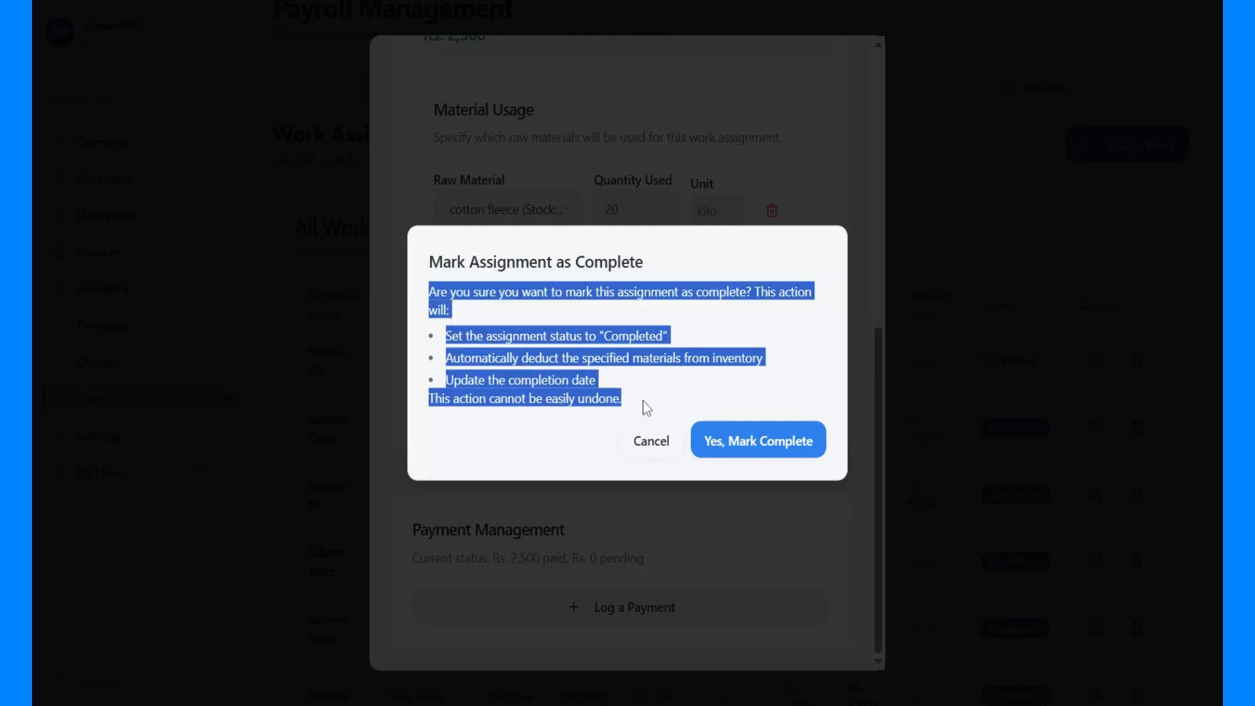
{"action": "left_click", "coordinate": [768, 447]}
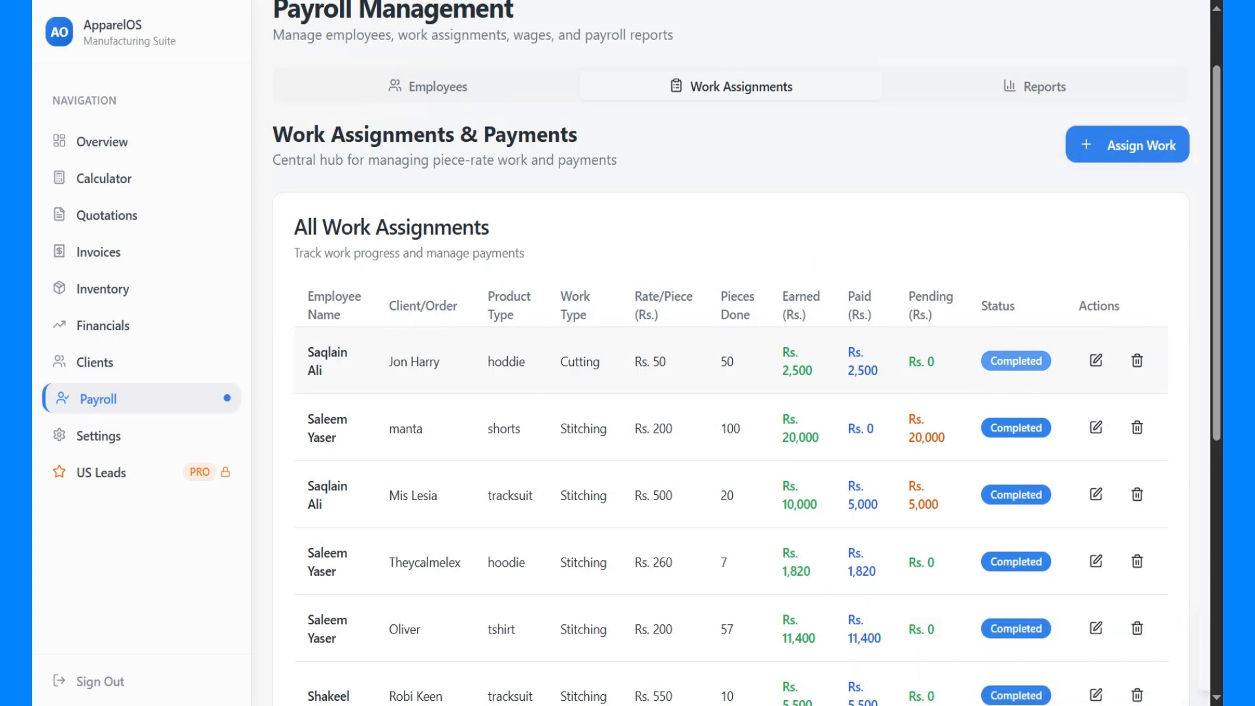
{"action": "left_click", "coordinate": [1133, 157]}
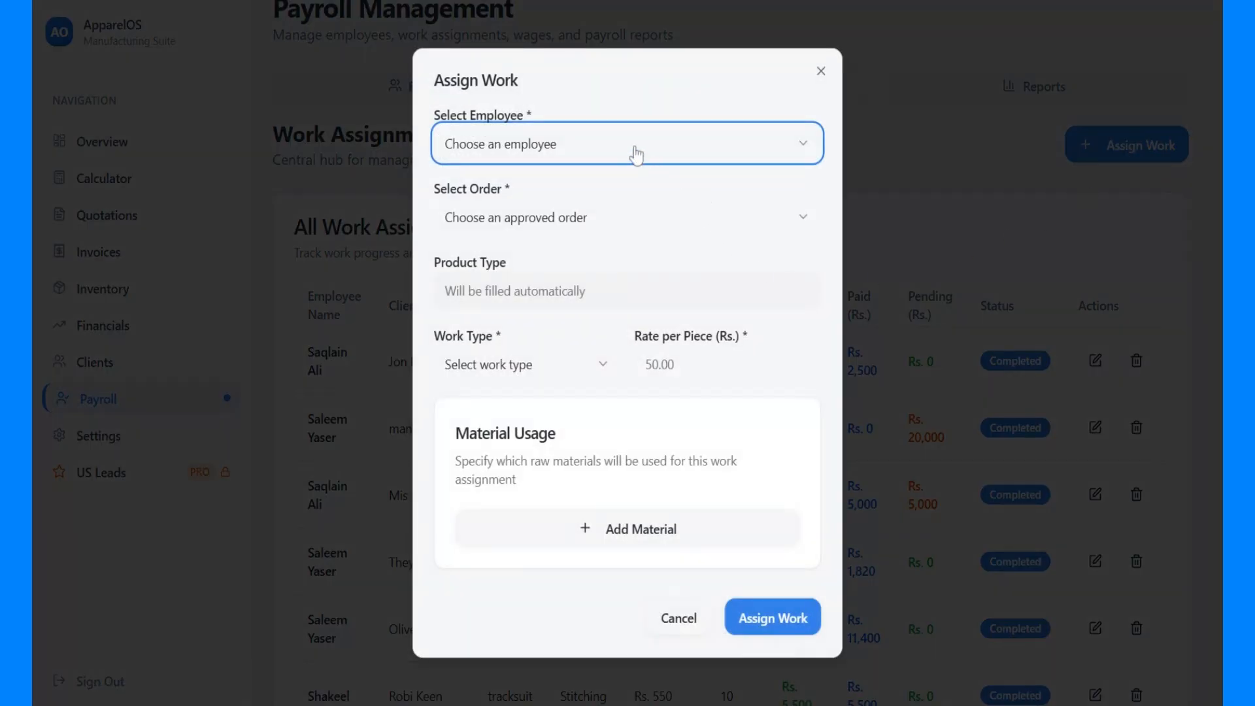
{"action": "left_click", "coordinate": [632, 149]}
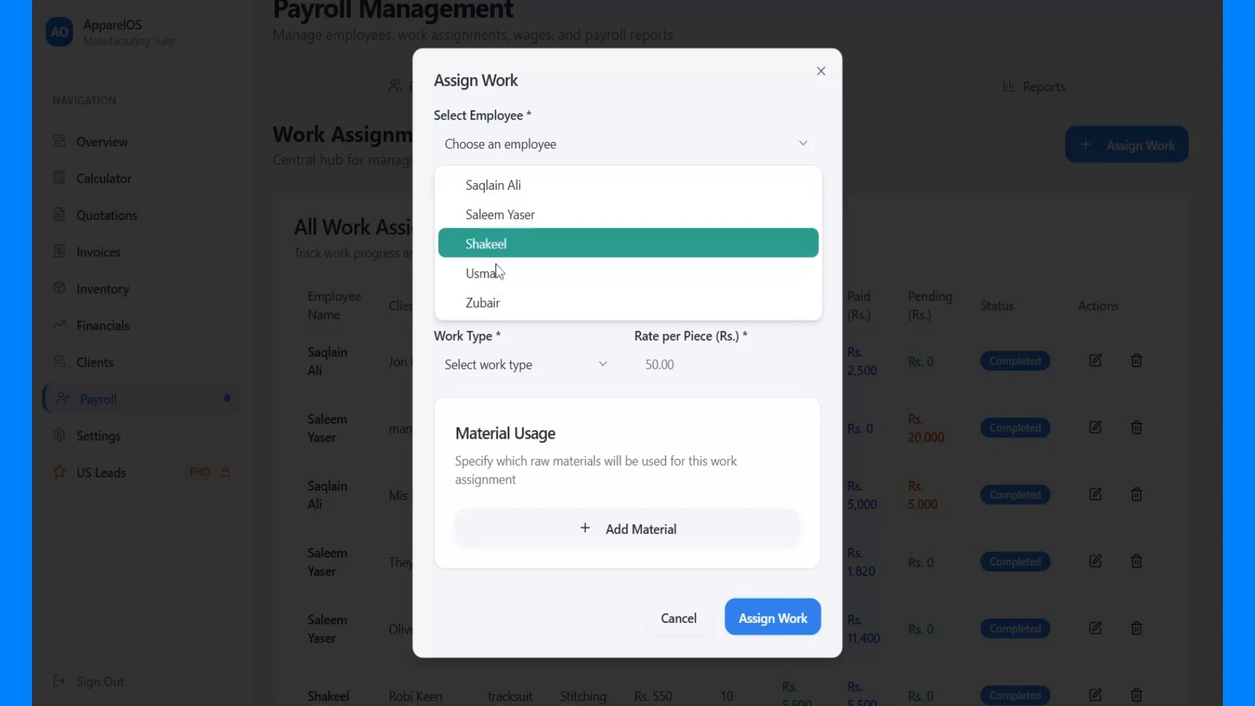
{"action": "left_click", "coordinate": [644, 166]}
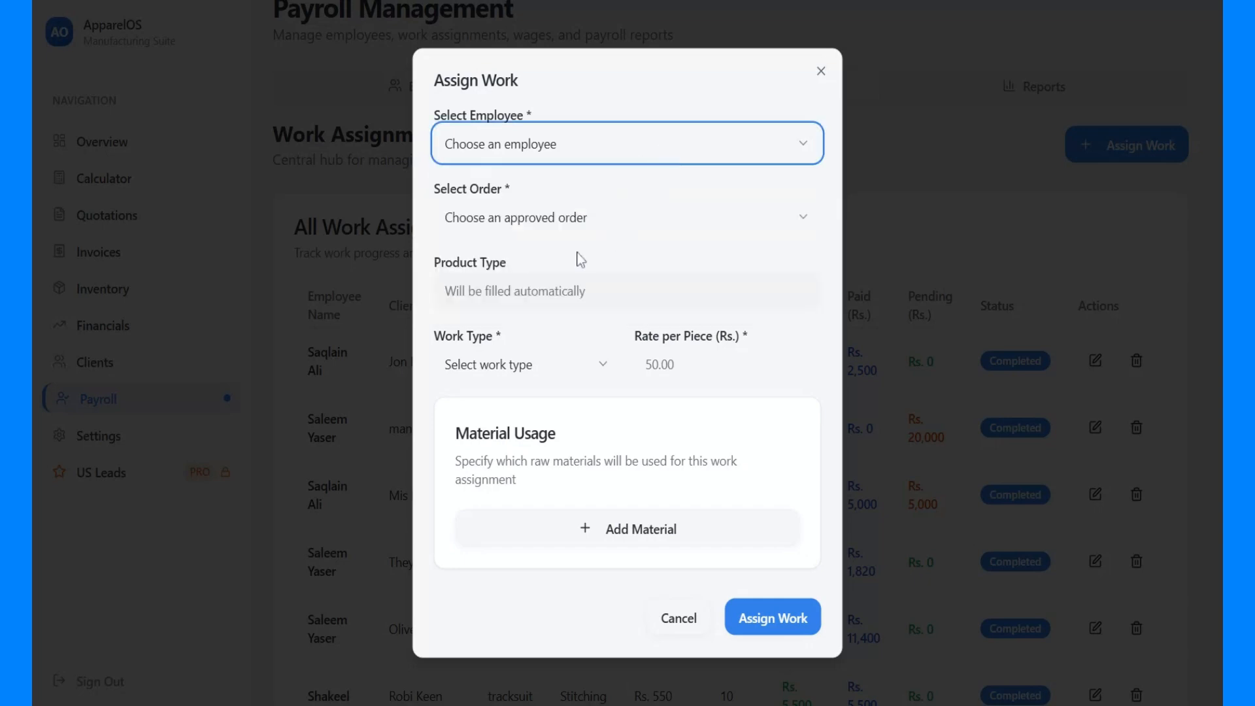
{"action": "left_click", "coordinate": [512, 229]}
{"action": "scroll", "coordinate": [517, 533], "scroll_direction": "down", "scroll_amount": 1}
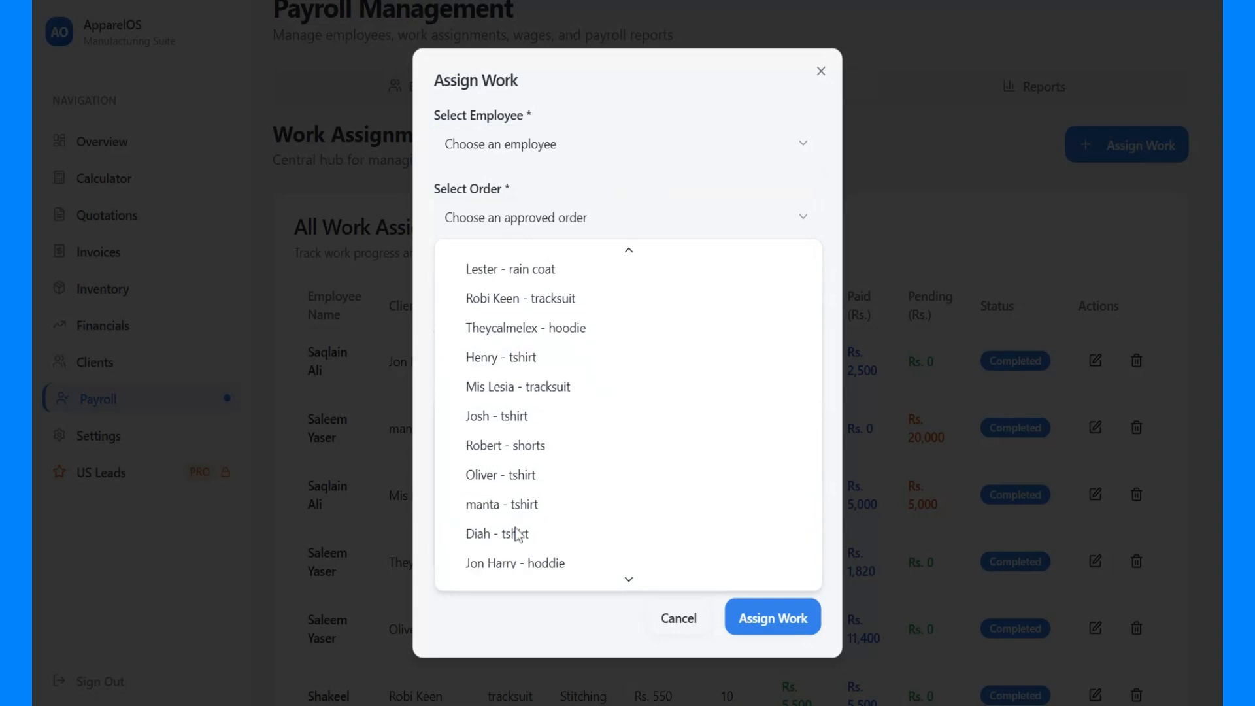
{"action": "left_click", "coordinate": [506, 574]}
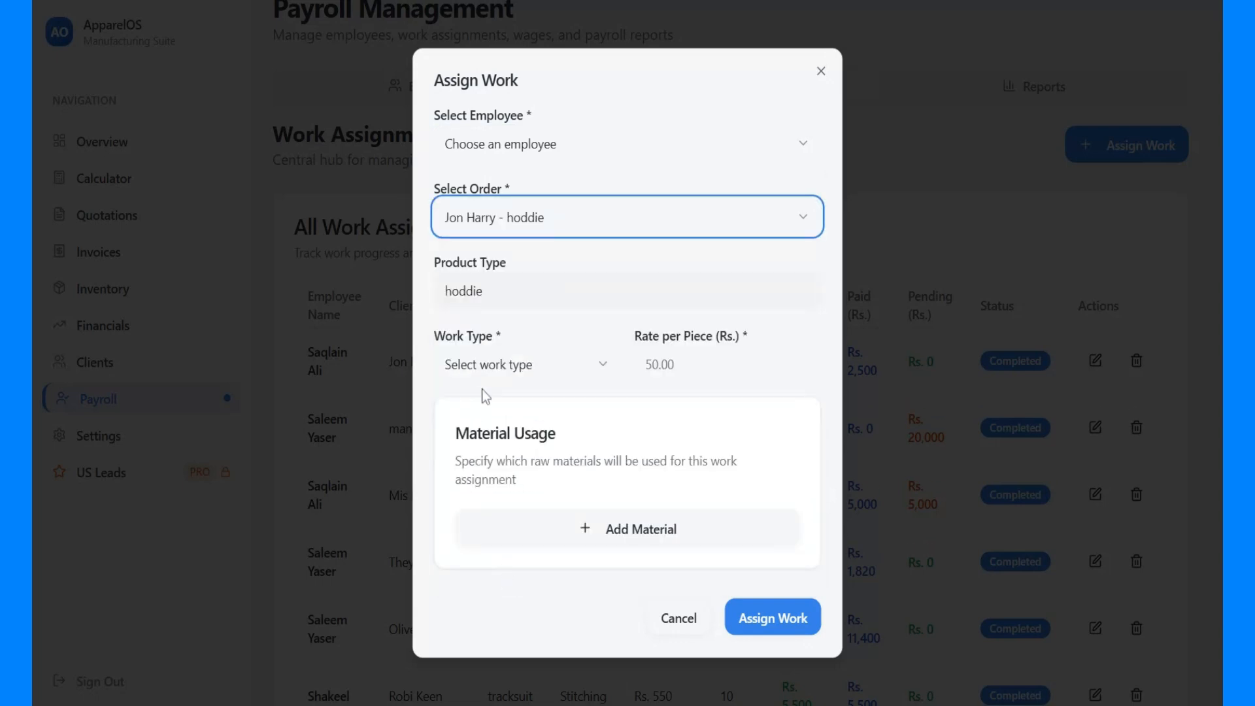
{"action": "left_click", "coordinate": [467, 365]}
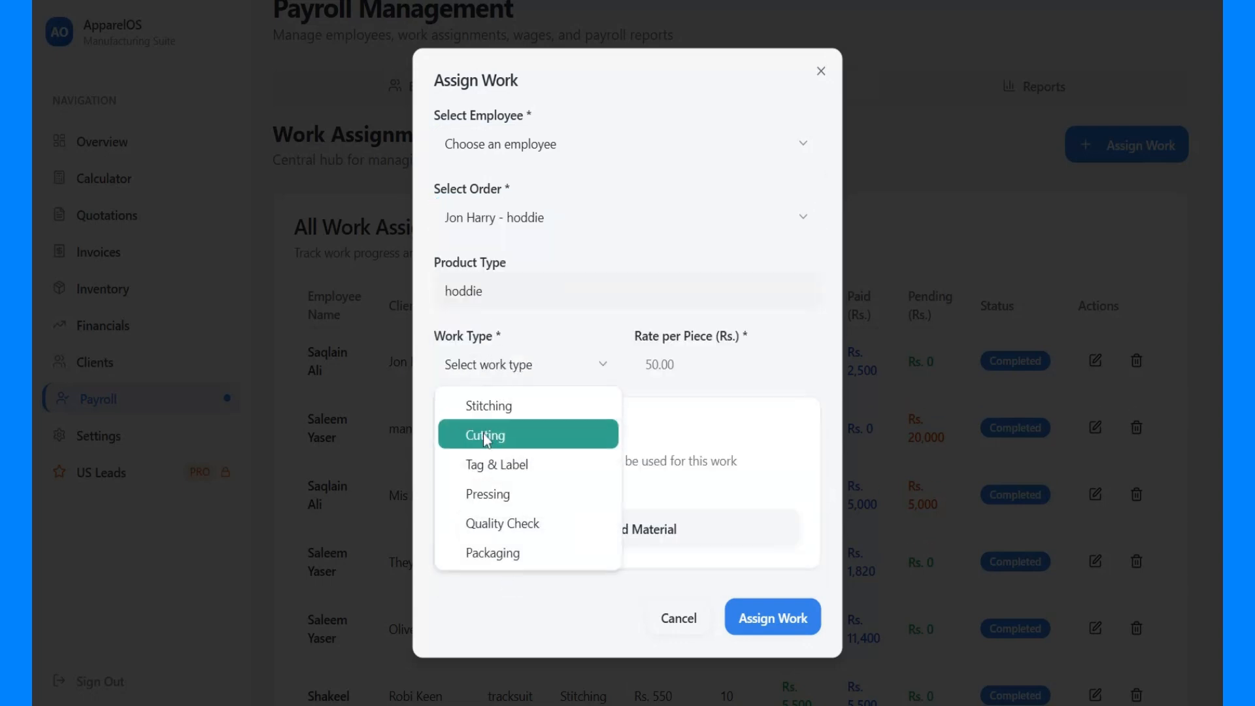
{"action": "left_click", "coordinate": [688, 363]}
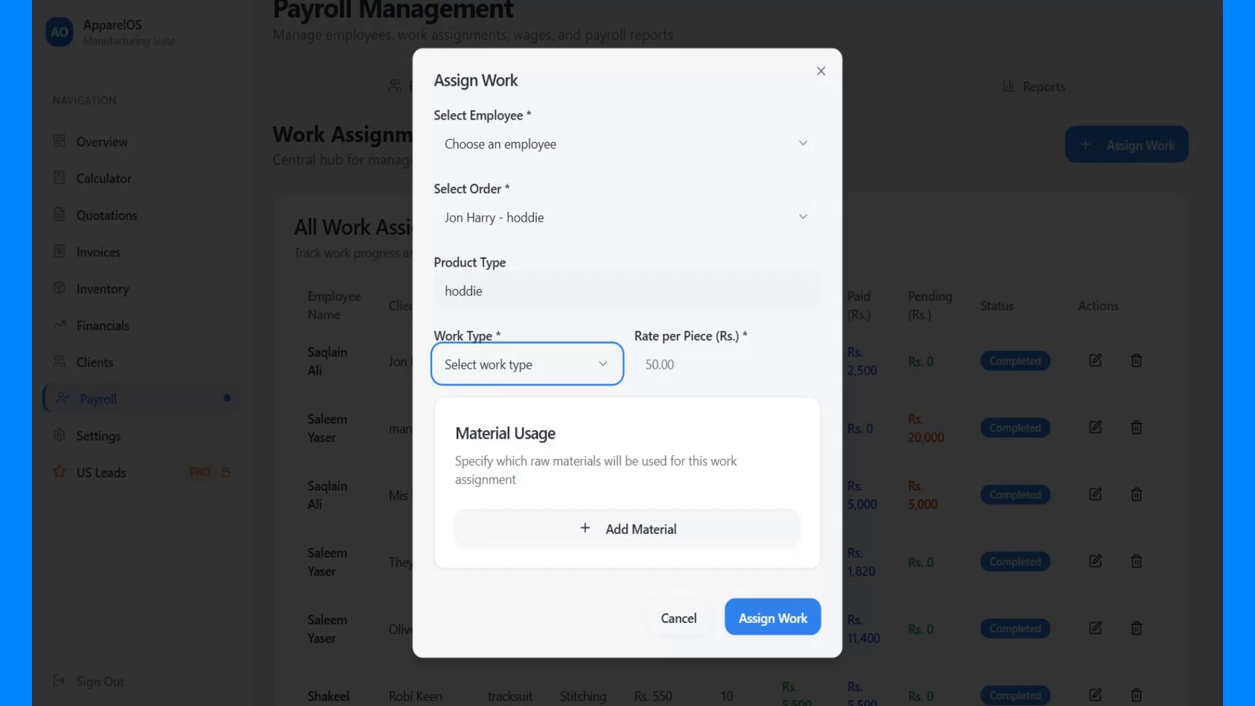
{"action": "left_click", "coordinate": [679, 618]}
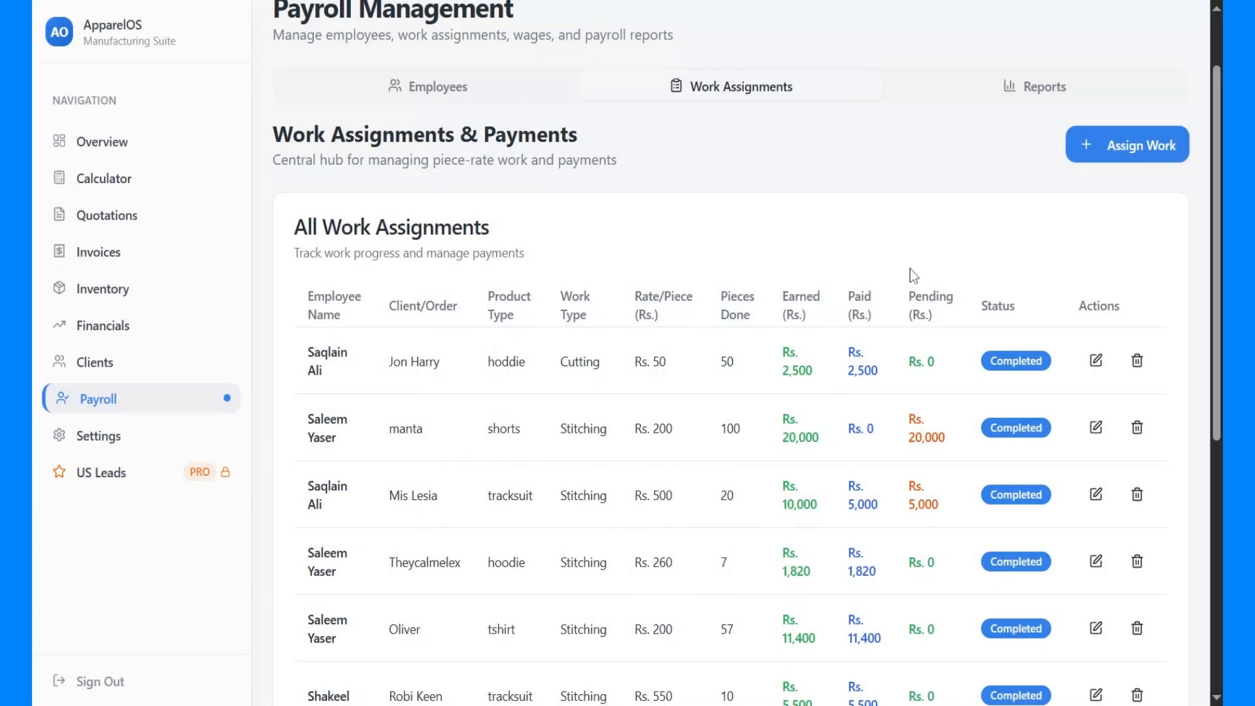
Open the details of the employee listed as a cutting worker and examine the basic information
{"action": "left_click", "coordinate": [463, 95]}
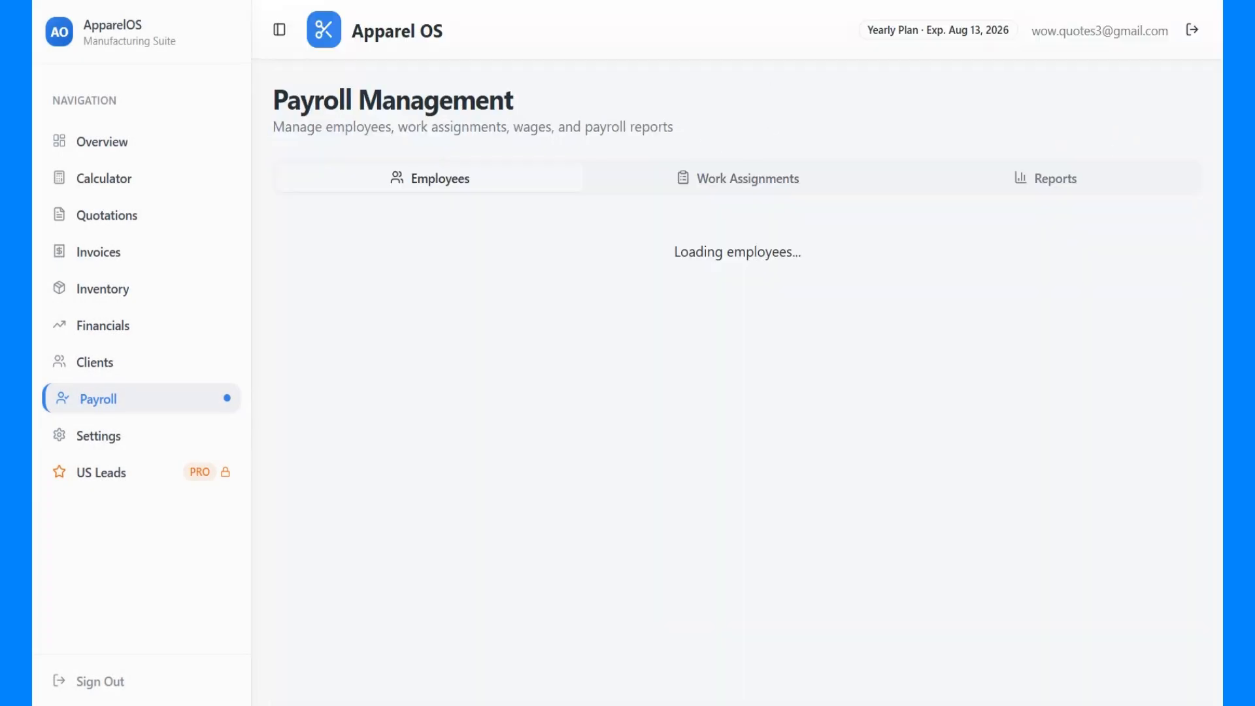
{"action": "scroll", "coordinate": [583, 392], "scroll_direction": "down", "scroll_amount": 1}
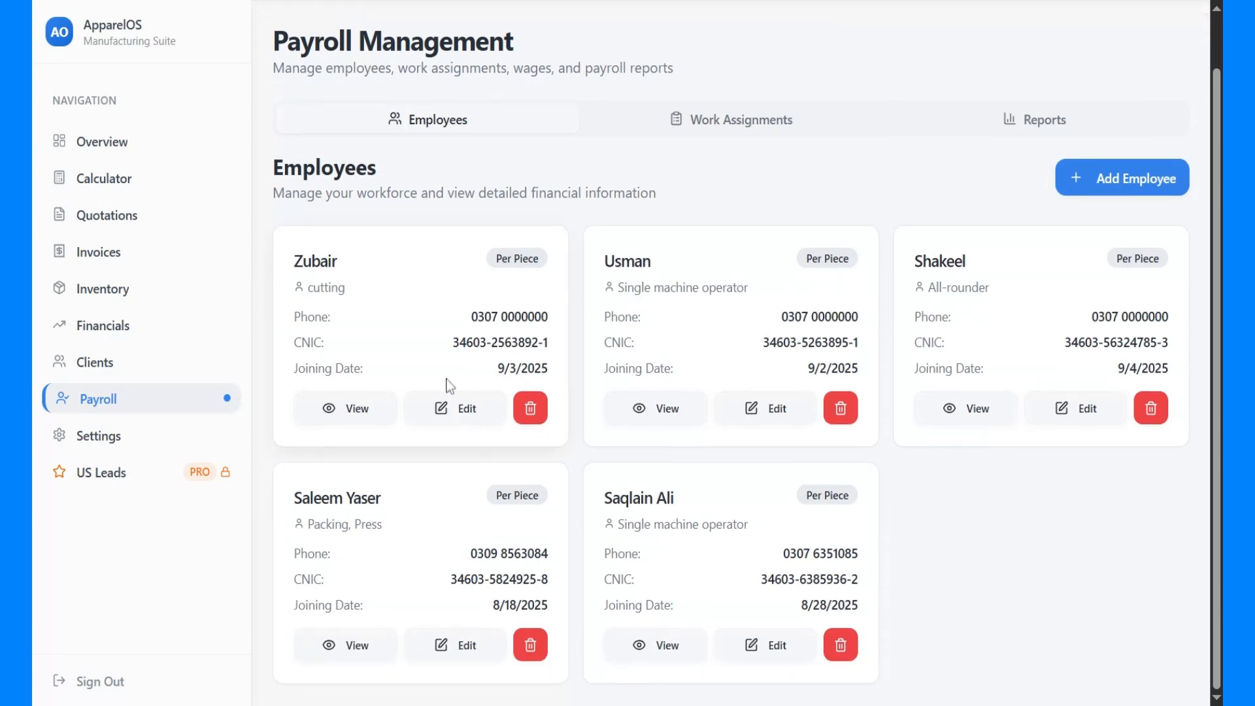
{"action": "left_click", "coordinate": [361, 412]}
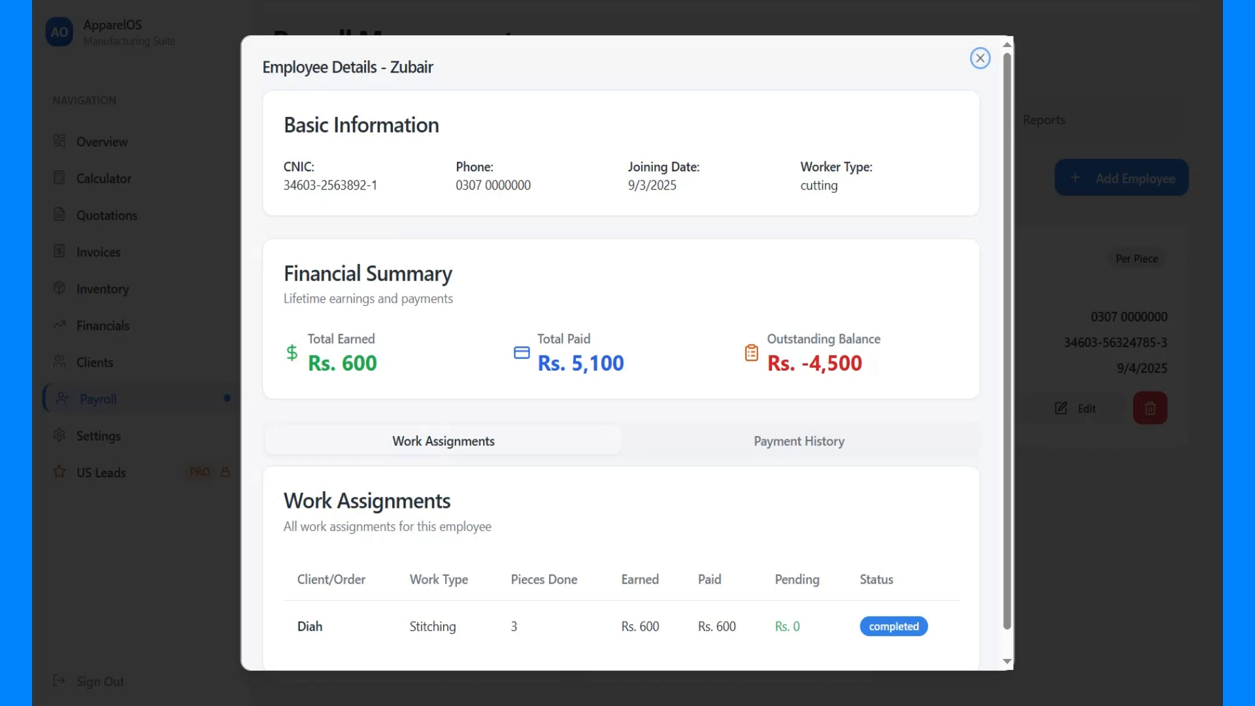
{"action": "left_click_drag", "start_coordinate": [282, 116], "coordinate": [548, 297]}
{"action": "left_click", "coordinate": [621, 219]}
Examine the total earned, total paid and outstanding balance in the employee's financial summary
{"action": "left_click_drag", "start_coordinate": [307, 336], "coordinate": [379, 366]}
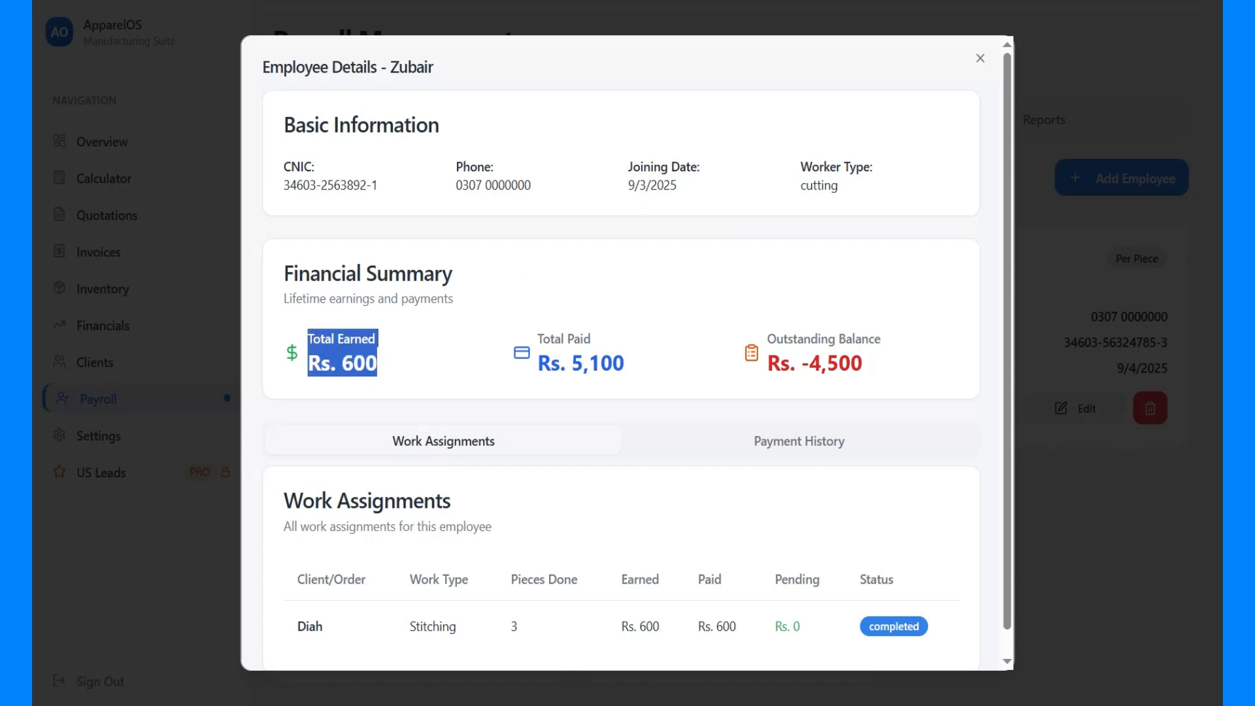
{"action": "left_click", "coordinate": [412, 367]}
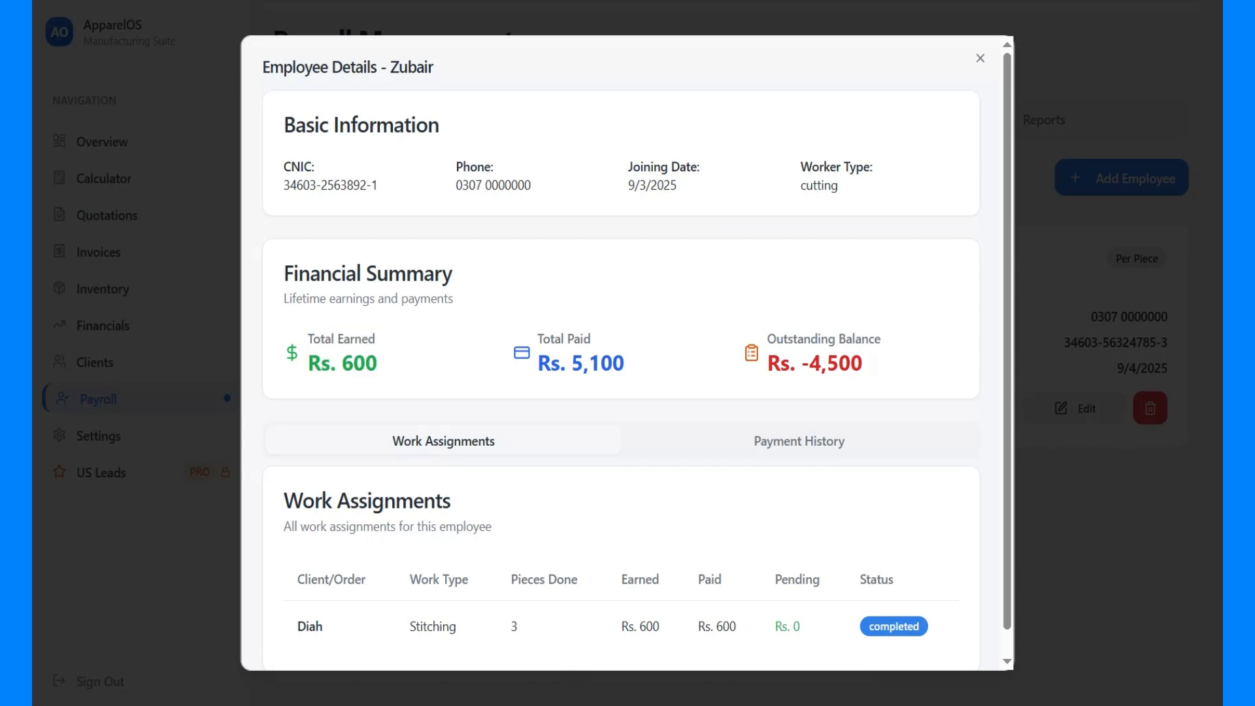
{"action": "left_click_drag", "start_coordinate": [537, 334], "coordinate": [633, 375]}
{"action": "left_click_drag", "start_coordinate": [767, 339], "coordinate": [881, 373]}
{"action": "left_click", "coordinate": [883, 374]}
{"action": "double_click", "coordinate": [873, 375]}
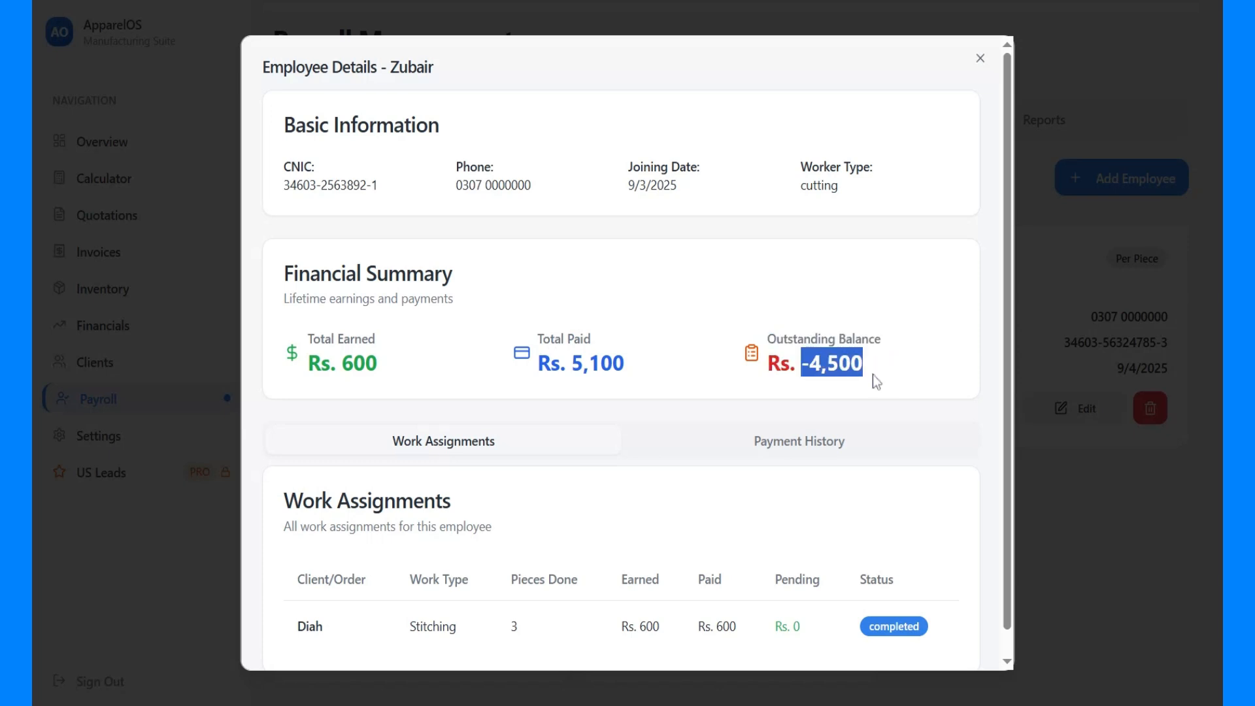
{"action": "left_click", "coordinate": [869, 375]}
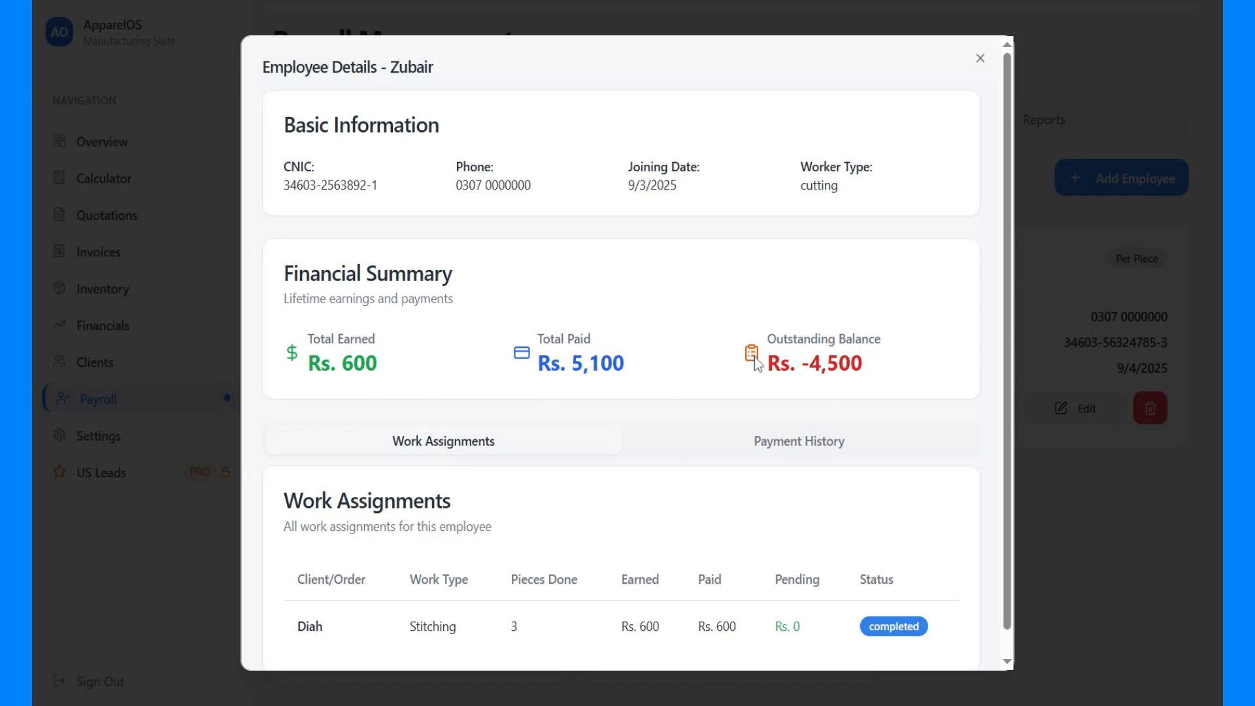
Review the order, work type, pieces done and earnings in the employee's work assignments
{"action": "scroll", "coordinate": [412, 464], "scroll_direction": "down", "scroll_amount": 1}
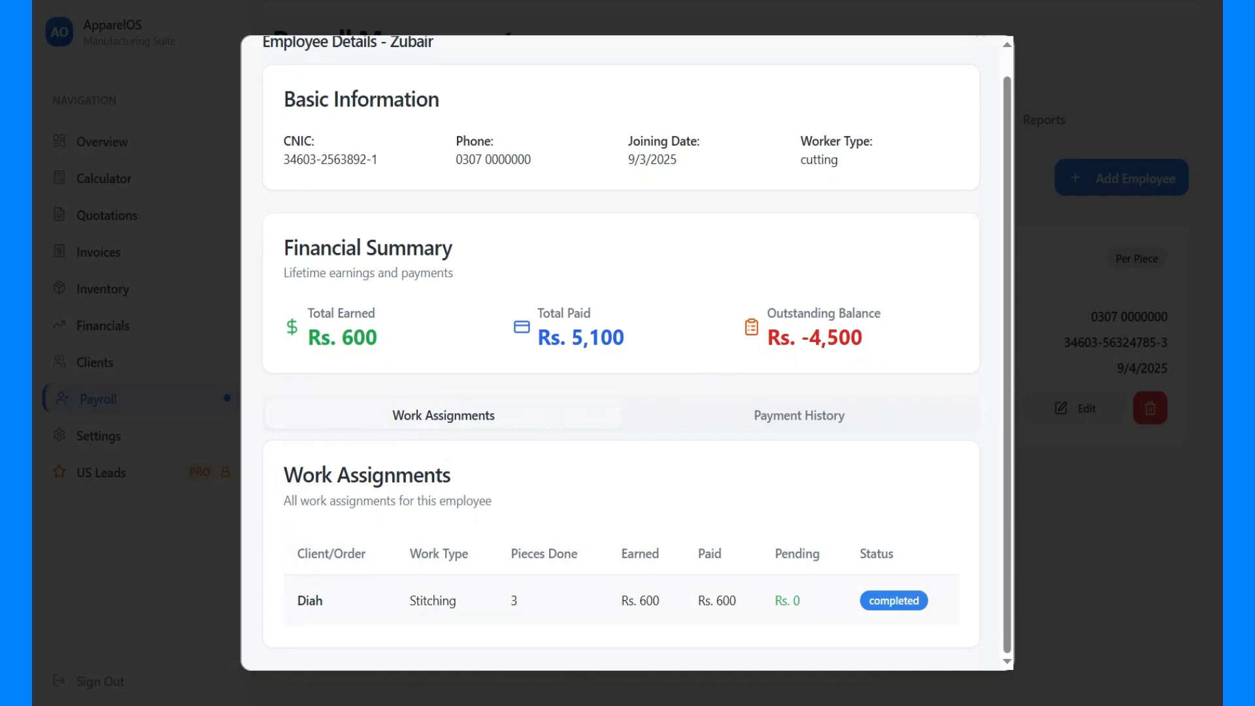
{"action": "double_click", "coordinate": [330, 603]}
{"action": "double_click", "coordinate": [432, 601]}
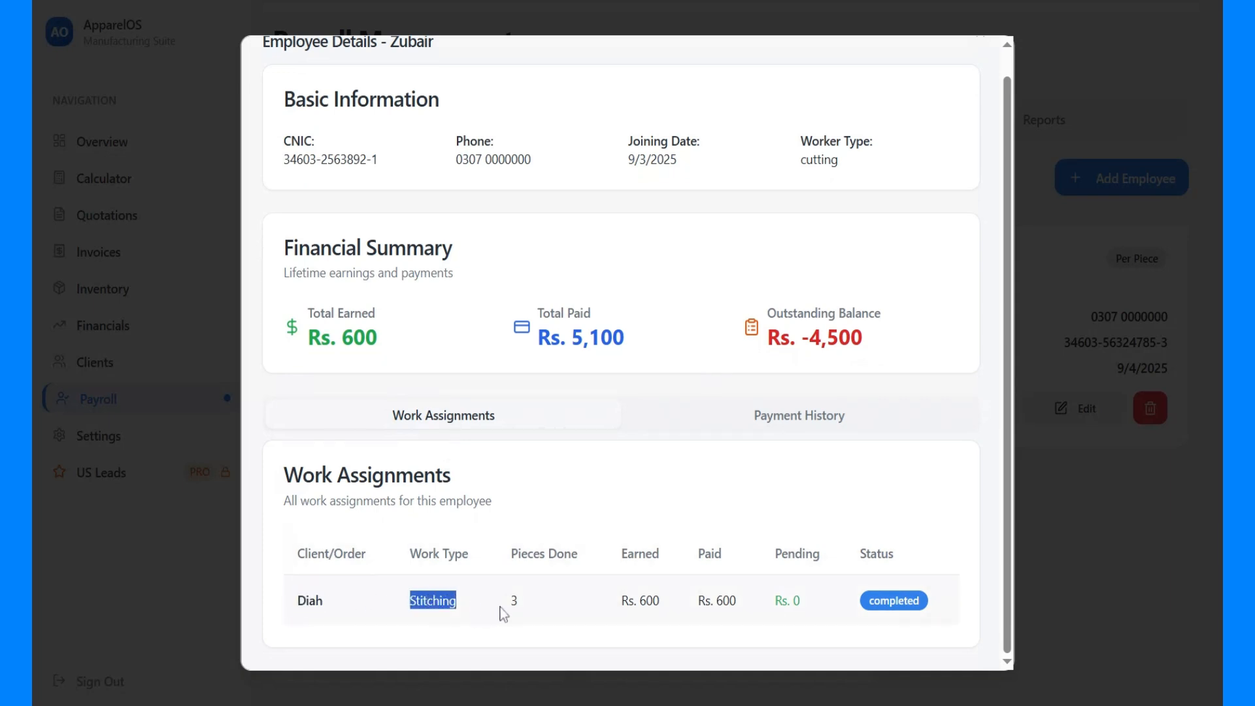
{"action": "double_click", "coordinate": [515, 607]}
{"action": "left_click", "coordinate": [615, 620]}
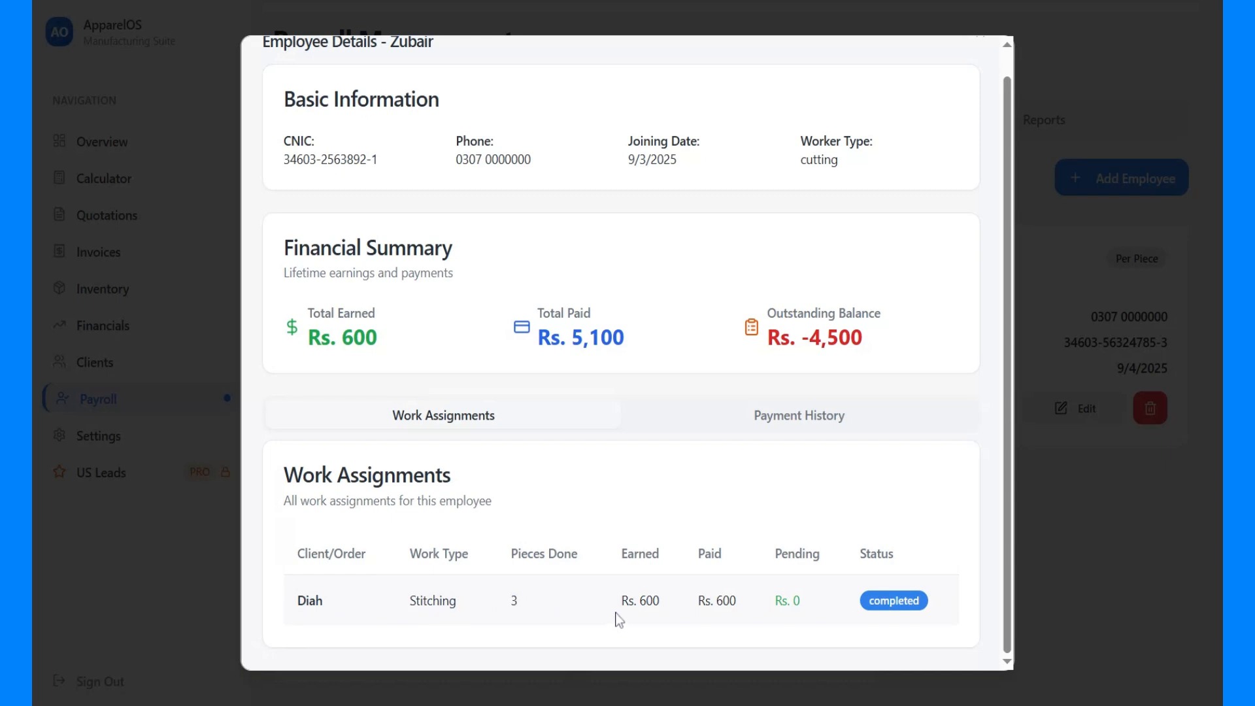
{"action": "left_click_drag", "start_coordinate": [618, 620], "coordinate": [661, 607]}
Review the notes and linked assignments in the employee's payment history and close the employee details
{"action": "left_click", "coordinate": [777, 424]}
{"action": "scroll", "coordinate": [777, 426], "scroll_direction": "down", "scroll_amount": 3}
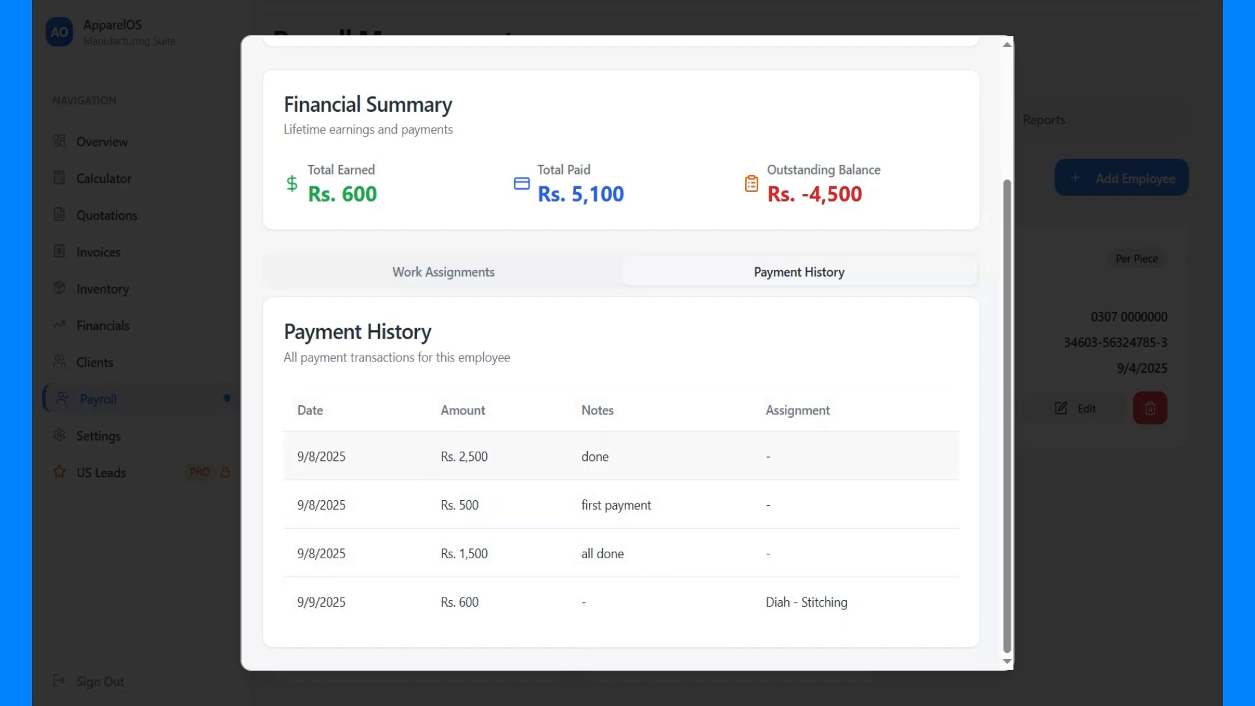
{"action": "left_click_drag", "start_coordinate": [610, 463], "coordinate": [575, 458]}
{"action": "left_click_drag", "start_coordinate": [782, 457], "coordinate": [731, 592]}
{"action": "left_click_drag", "start_coordinate": [855, 614], "coordinate": [737, 592]}
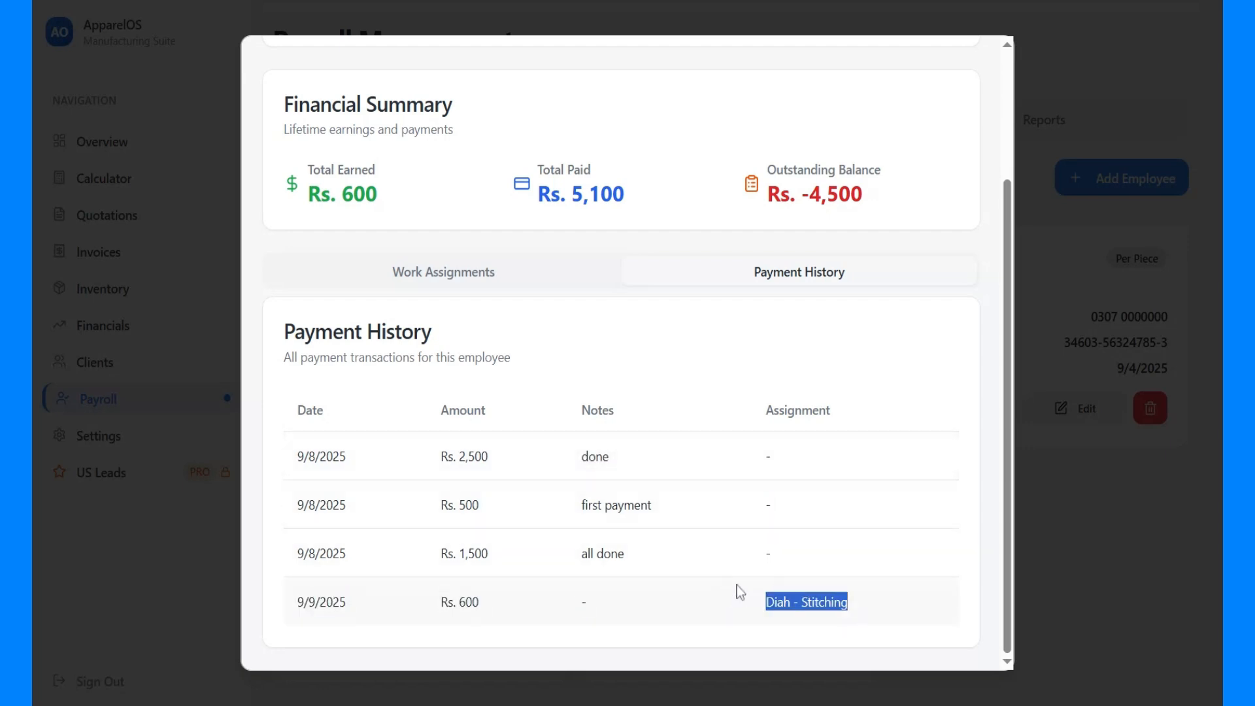
{"action": "scroll", "coordinate": [657, 589], "scroll_direction": "up", "scroll_amount": 3}
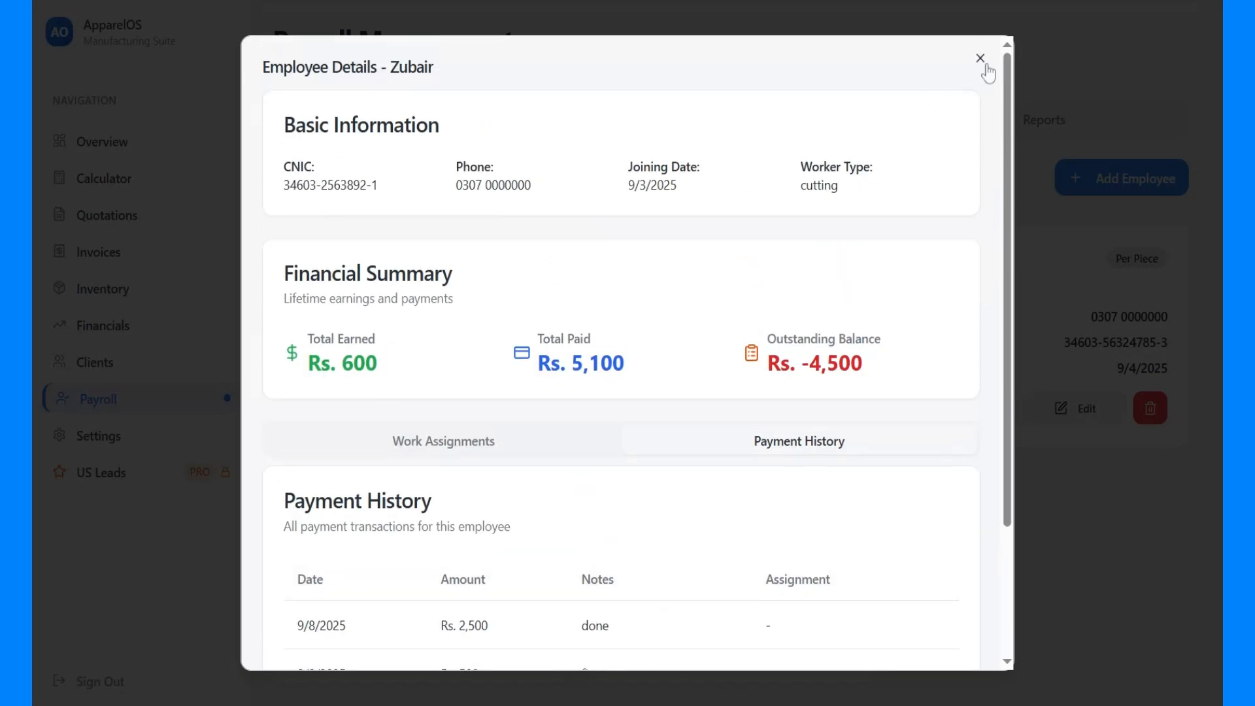
{"action": "left_click", "coordinate": [980, 60]}
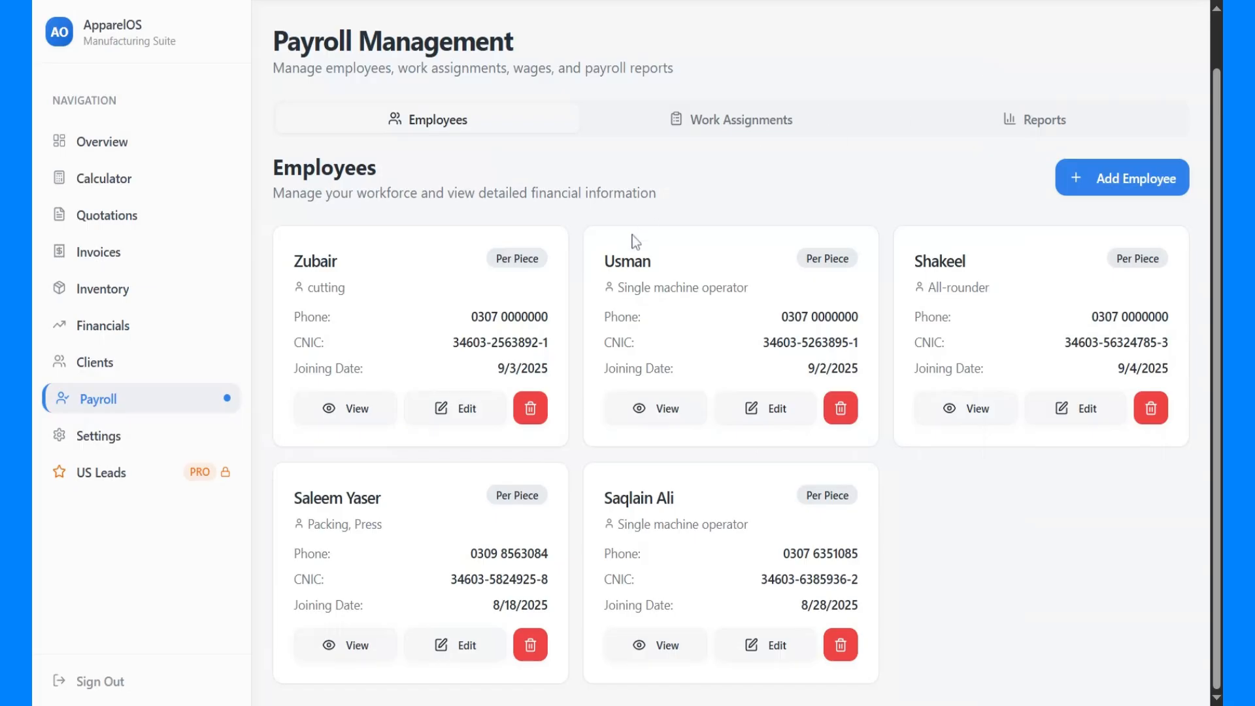